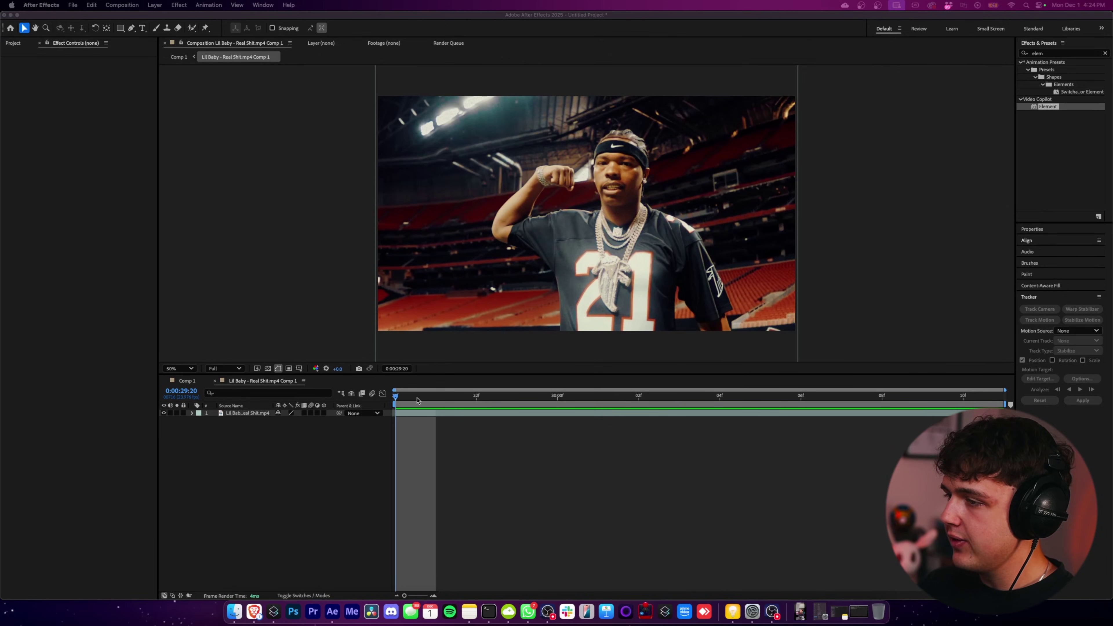
# Create a white 1920 x 1080 solid named Element above the video layer in the composition
pyautogui.click(417, 400)
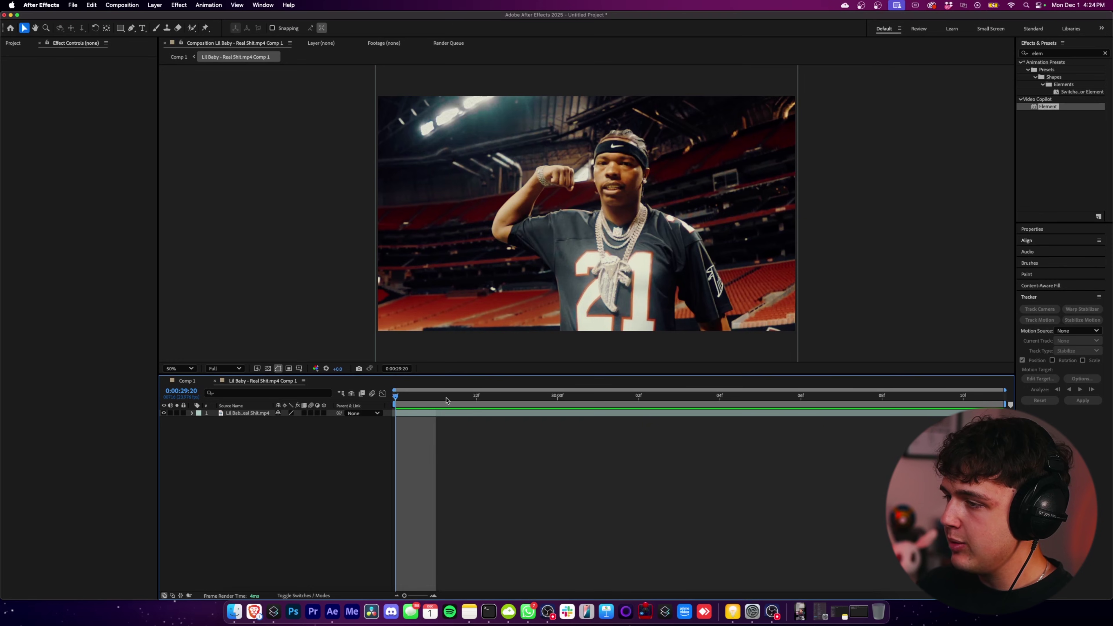
pyautogui.rightClick(228, 442)
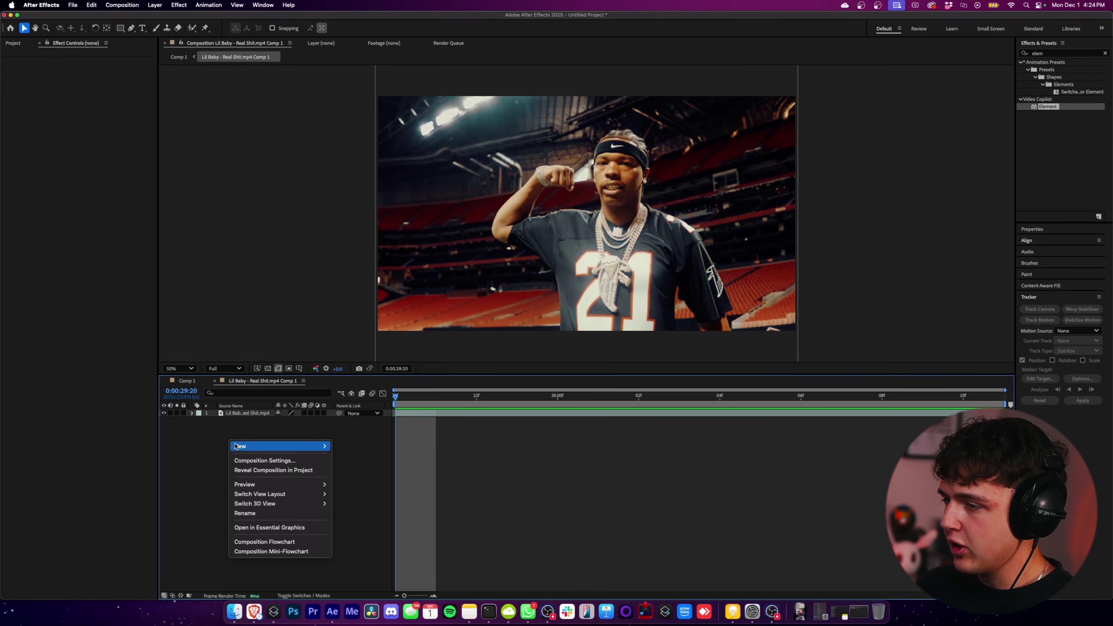
pyautogui.moveTo(240, 446)
pyautogui.click(345, 470)
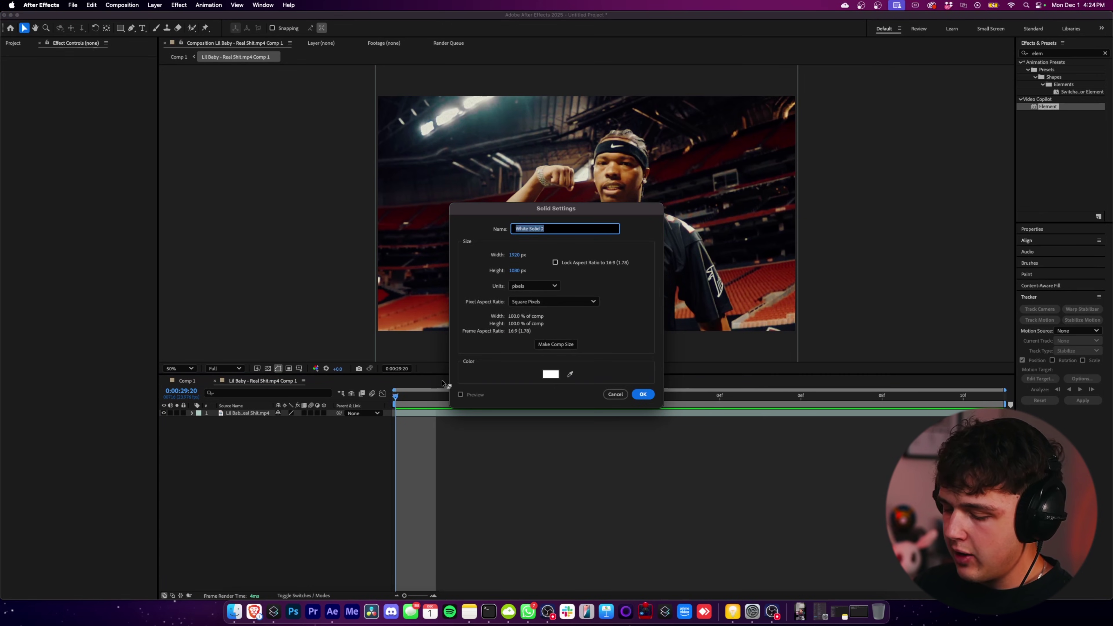
pyautogui.press('Return')
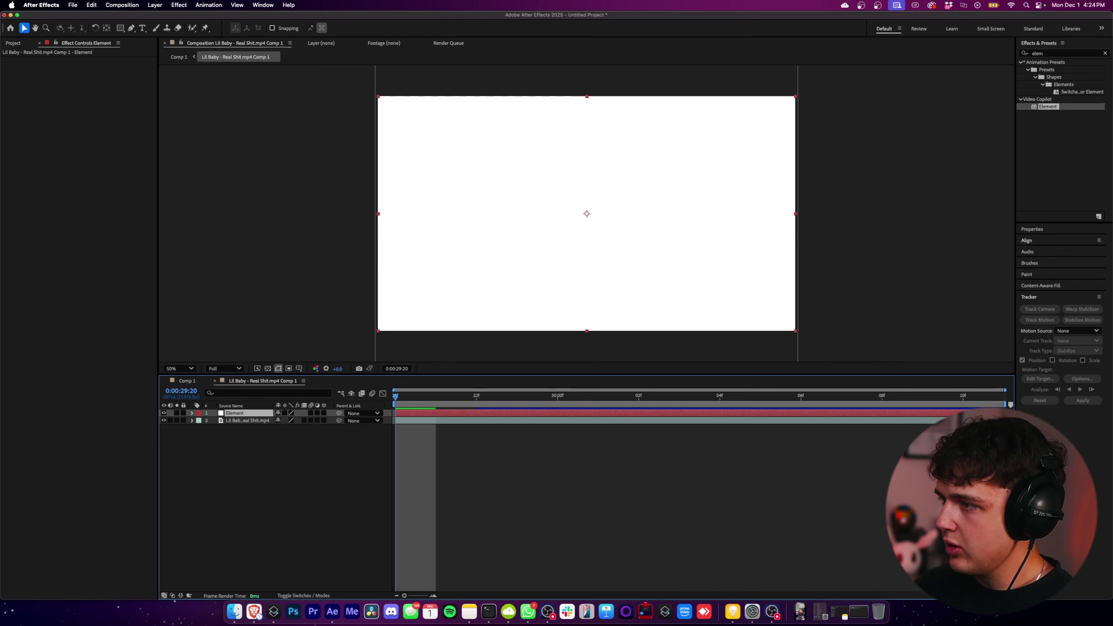
# Find the Video Copilot Element effect, apply it to the Element solid, and open its Scene Setup
pyautogui.click(1105, 53)
pyautogui.click(1081, 54)
pyautogui.write('elem')
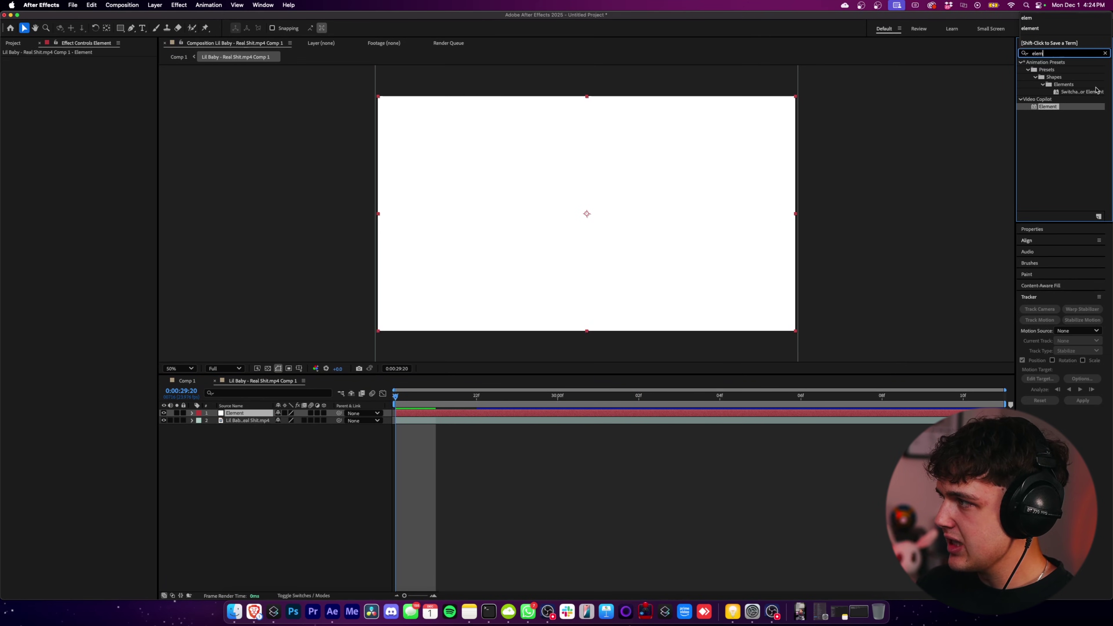
pyautogui.click(1055, 106)
pyautogui.moveTo(840, 162); pyautogui.dragTo(248, 419)
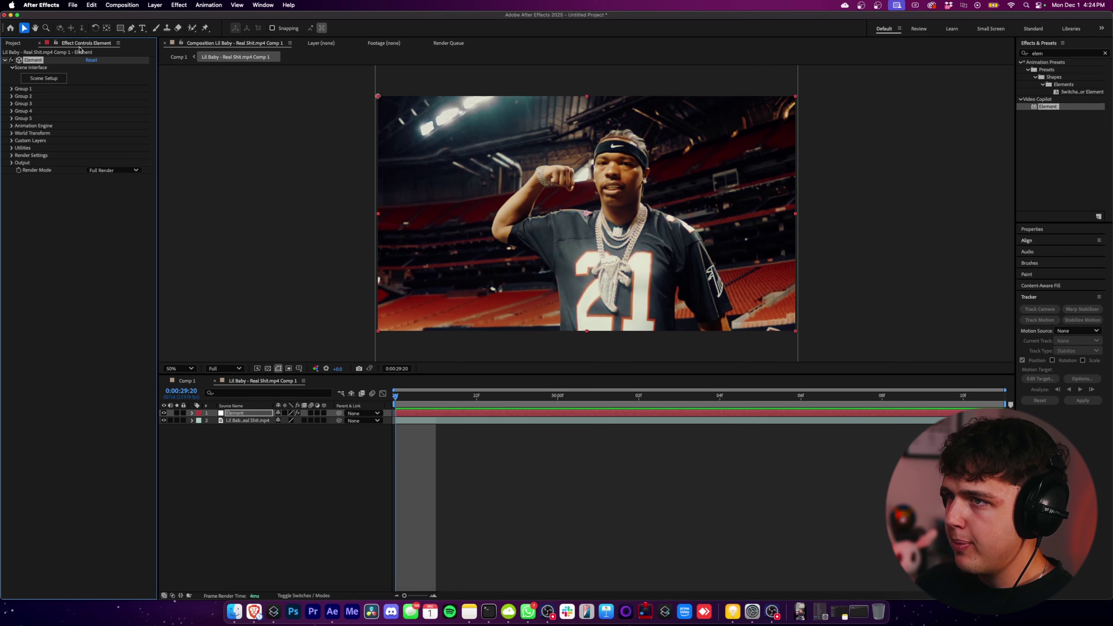
pyautogui.click(43, 78)
pyautogui.click(43, 79)
# Switch to the Brave browser and examine the TurboSquid downloads and the $100 US Dollar Bill model on Sketchfab
pyautogui.click(262, 605)
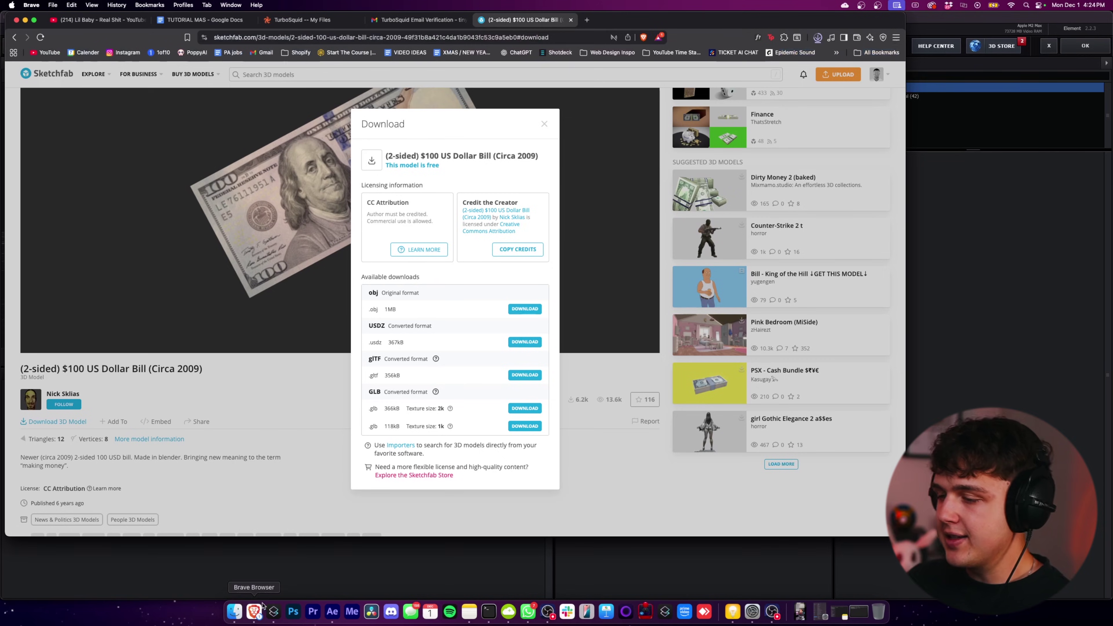
pyautogui.click(543, 124)
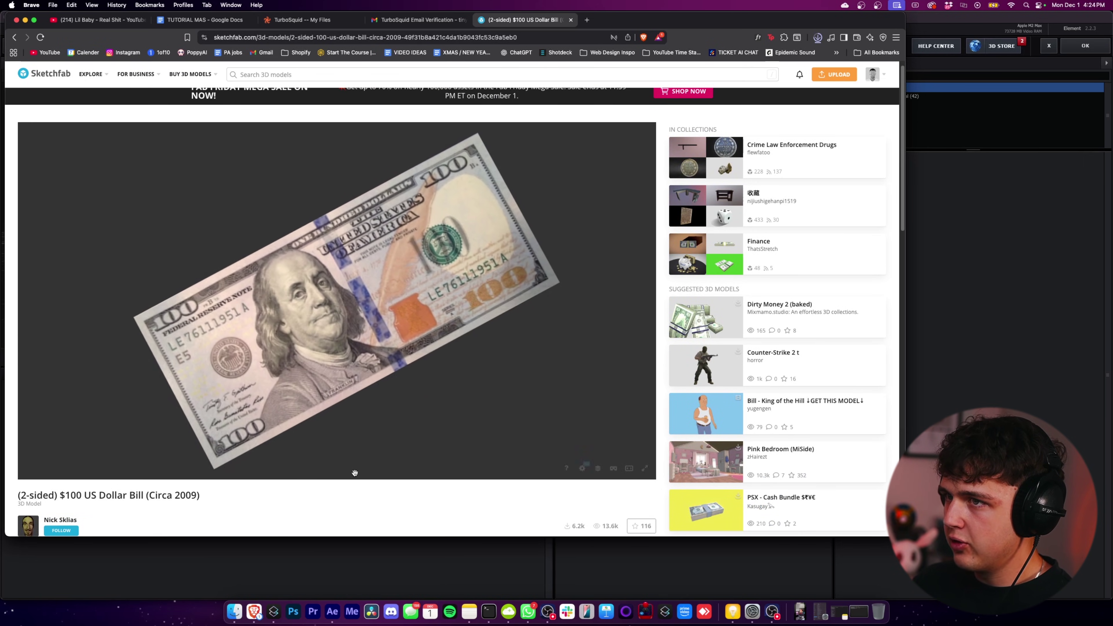
pyautogui.click(321, 23)
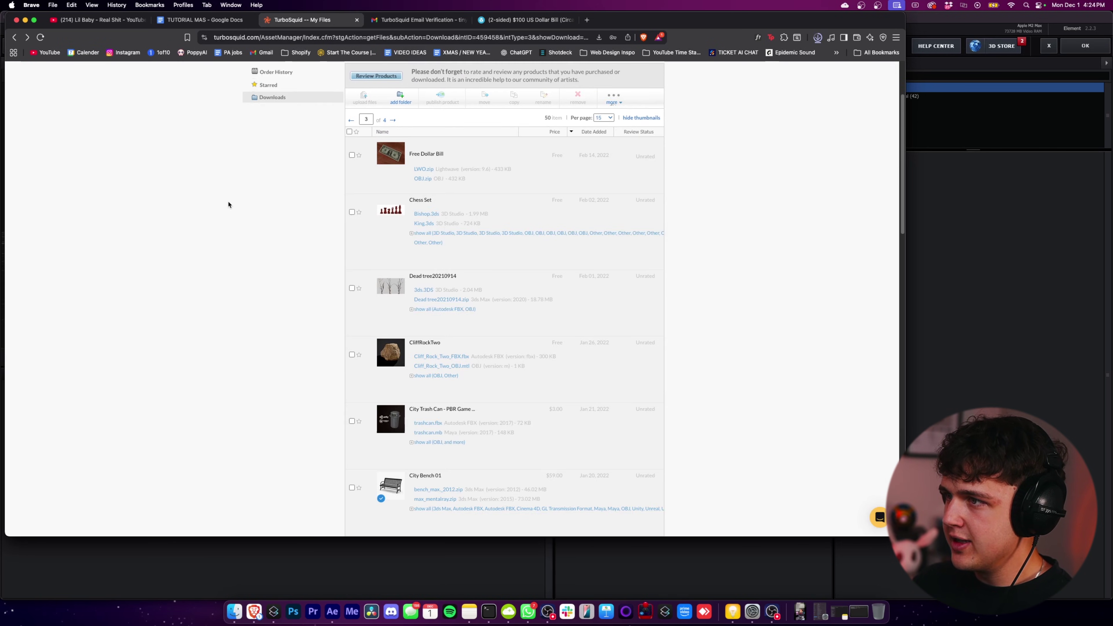
pyautogui.scroll(3, 250, 208)
pyautogui.click(495, 21)
pyautogui.moveTo(360, 246); pyautogui.dragTo(438, 333)
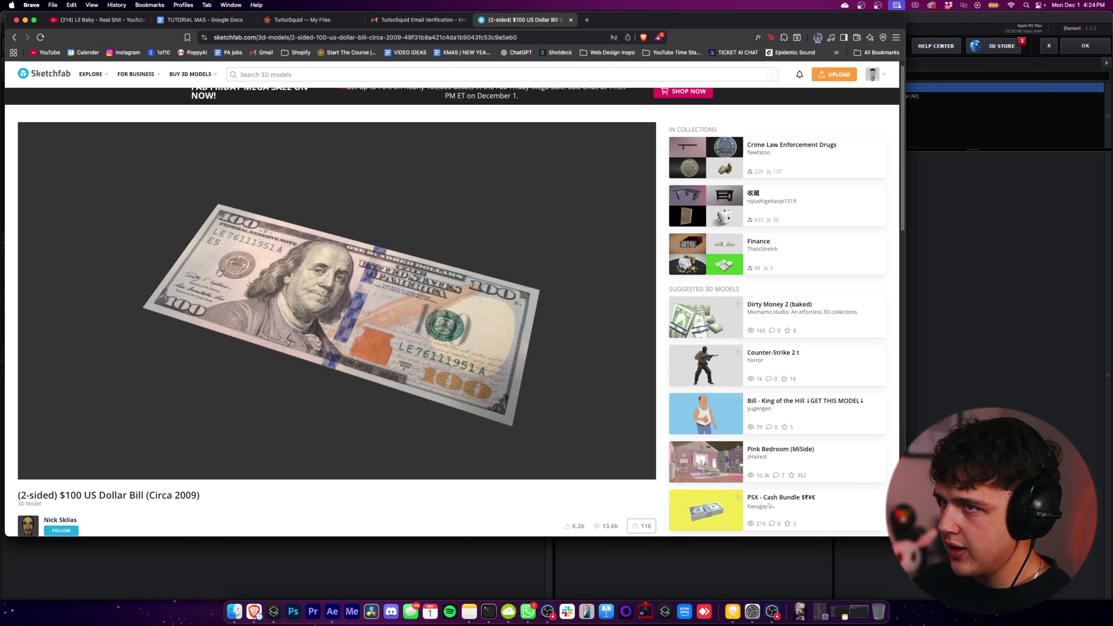
pyautogui.scroll(-7, 101, 300)
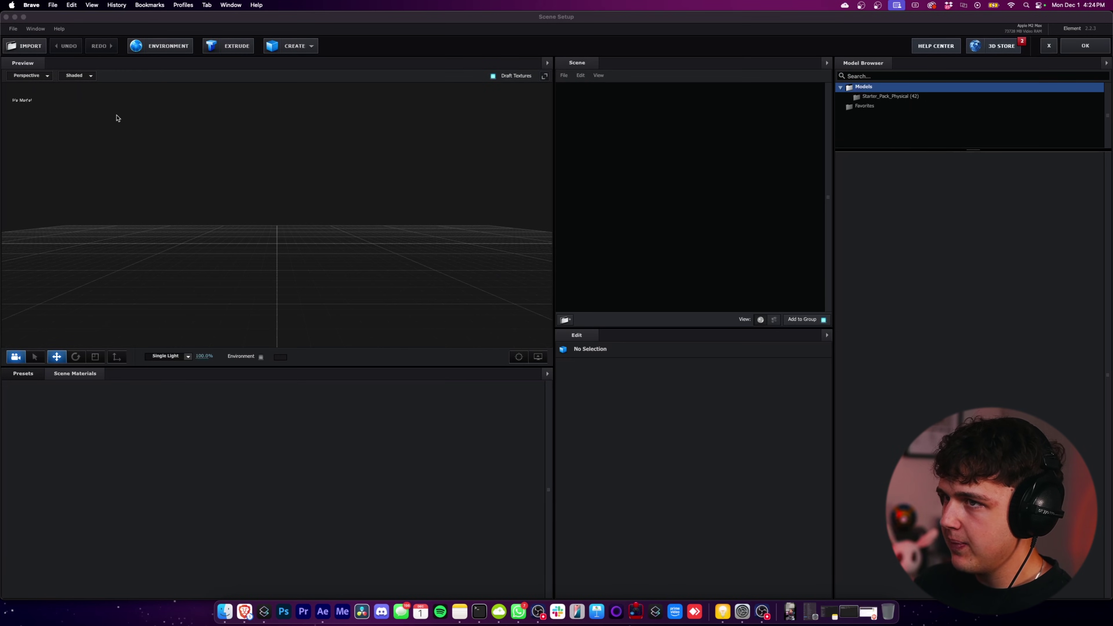
# Import the 100billy10.obj dollar bill model from the bill's folder into the Element scene with the default import preferences
pyautogui.click(25, 46)
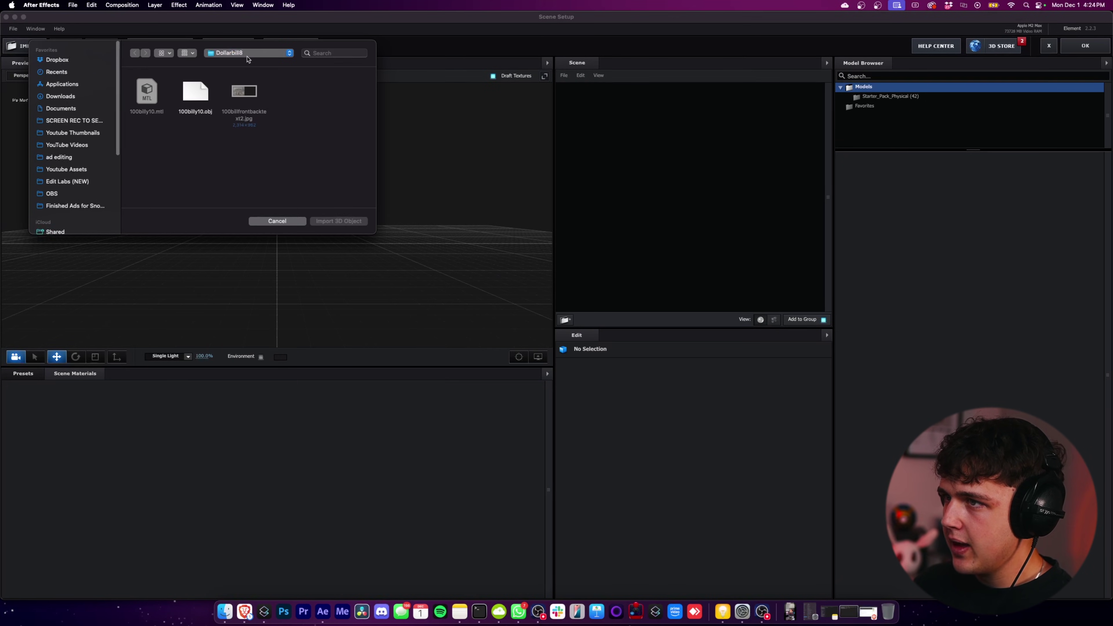
pyautogui.click(247, 52)
pyautogui.click(247, 53)
pyautogui.doubleClick(196, 92)
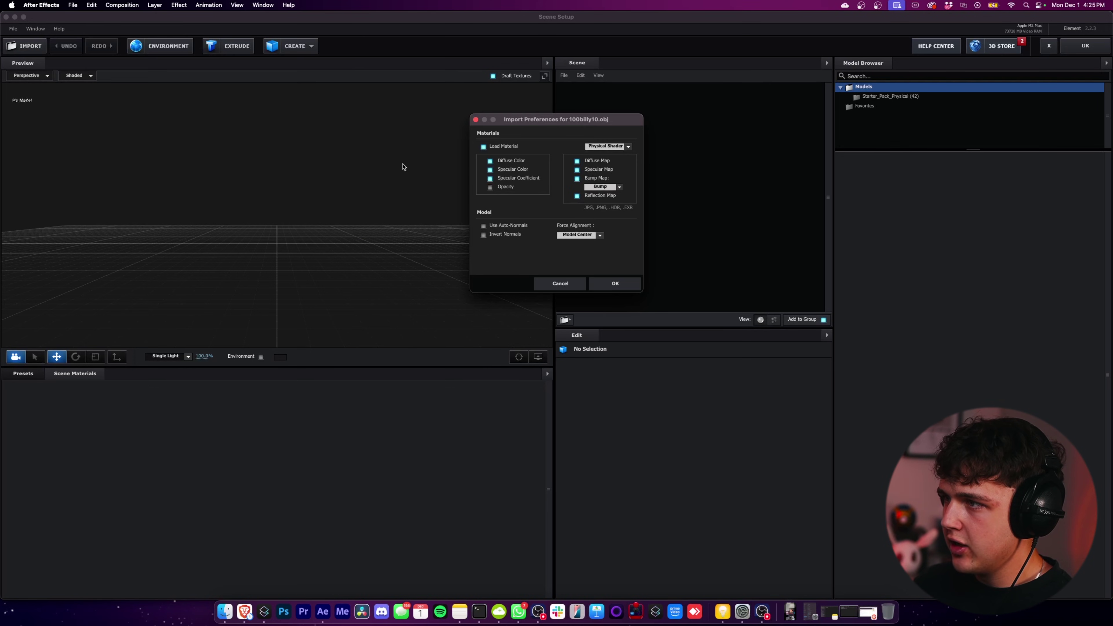
pyautogui.click(614, 285)
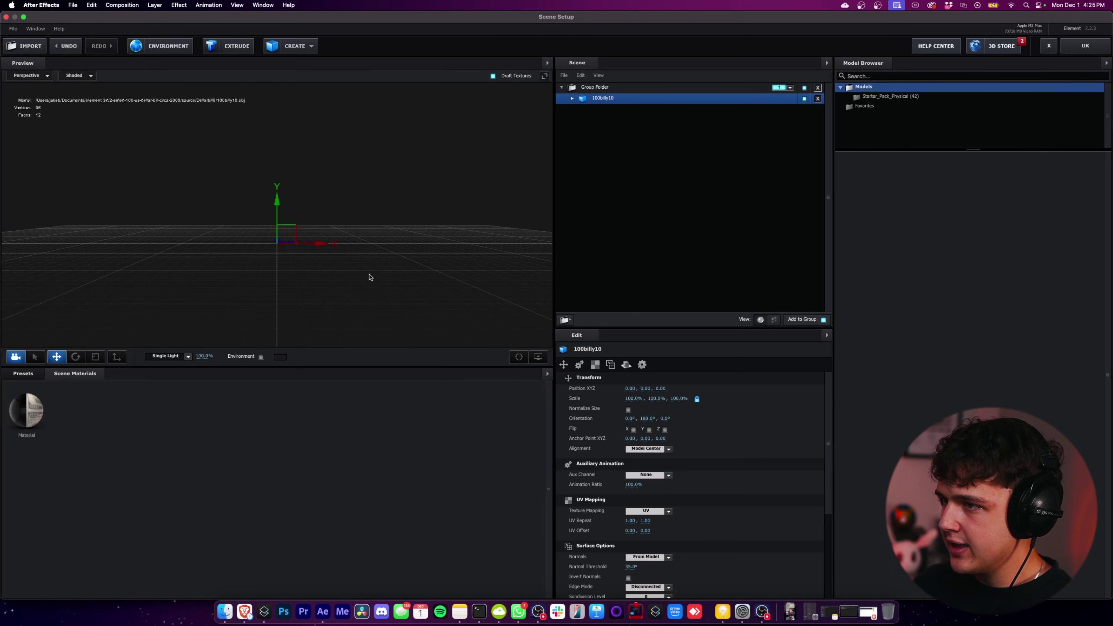
# Normalize the size of the 100billy10 model and apply the scene setup to the composition
pyautogui.moveTo(367, 216); pyautogui.dragTo(341, 233)
pyautogui.scroll(5, 286, 248)
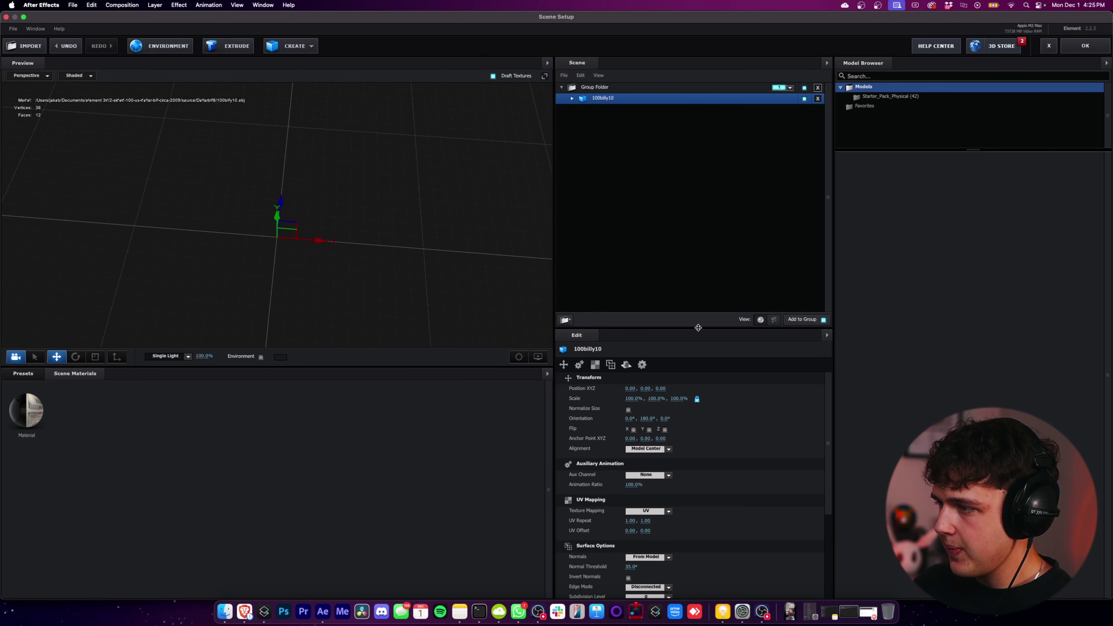
pyautogui.click(627, 409)
pyautogui.moveTo(443, 222); pyautogui.dragTo(471, 227)
pyautogui.click(1089, 49)
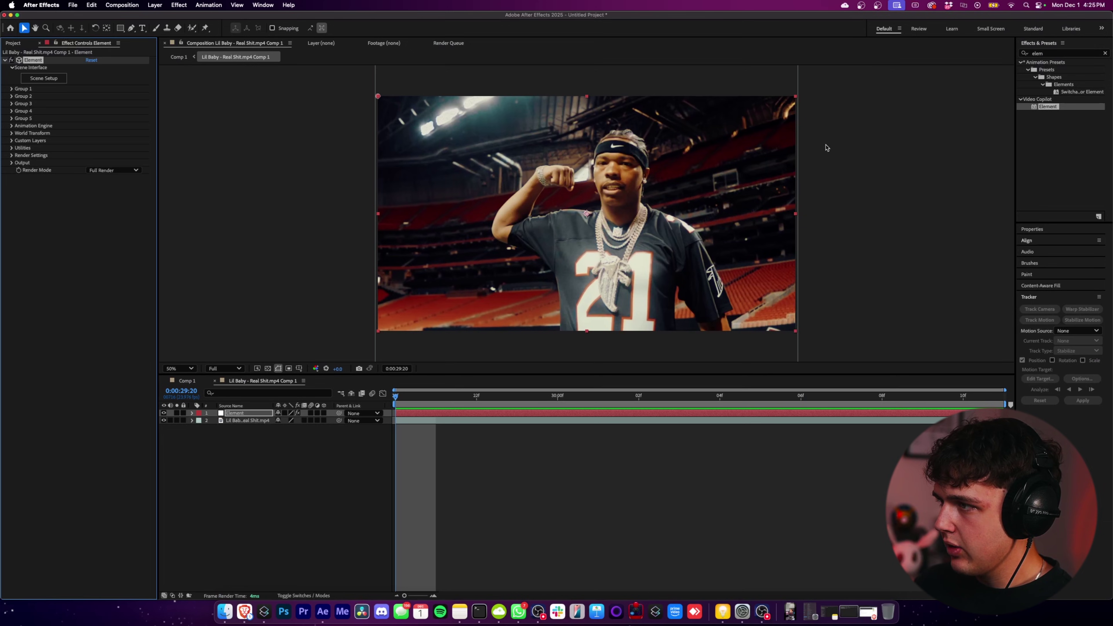
# Set Group 1's X Rotation to about -110° so the bill faces the camera, and undo a trial Z Rotation
pyautogui.scroll(2, 718, 193)
pyautogui.scroll(-2, 674, 204)
pyautogui.scroll(2, 635, 216)
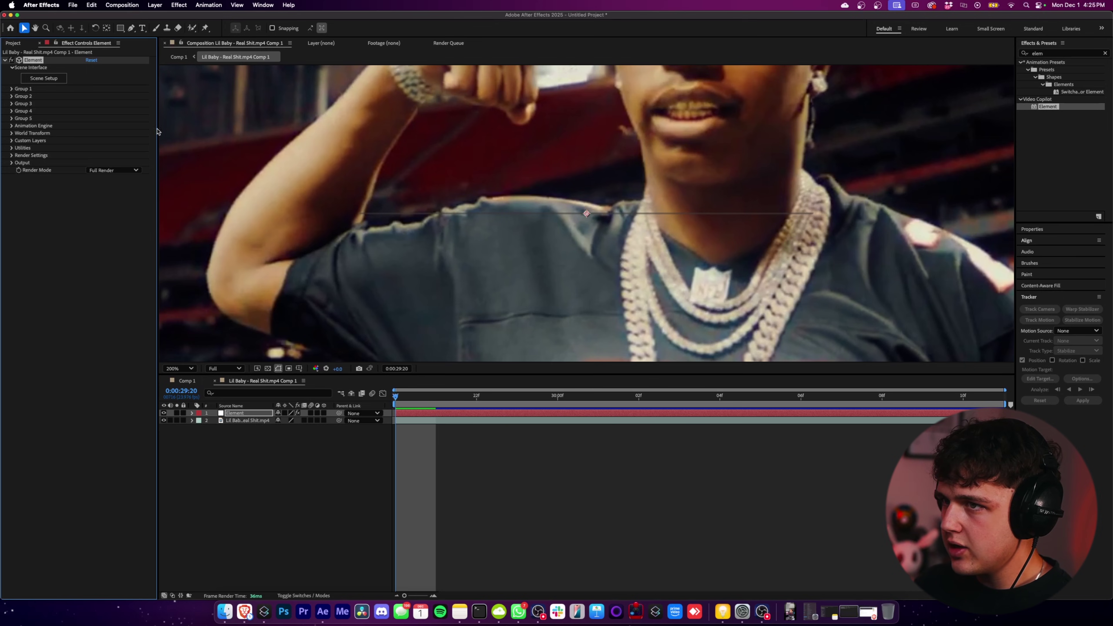
pyautogui.click(11, 89)
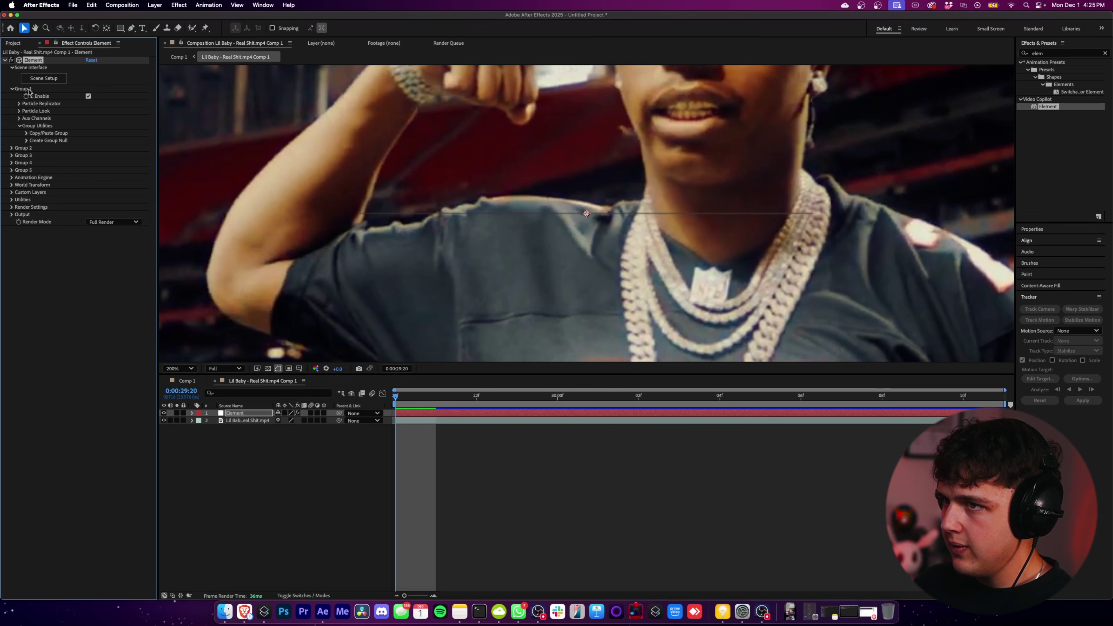
pyautogui.click(19, 111)
pyautogui.click(20, 103)
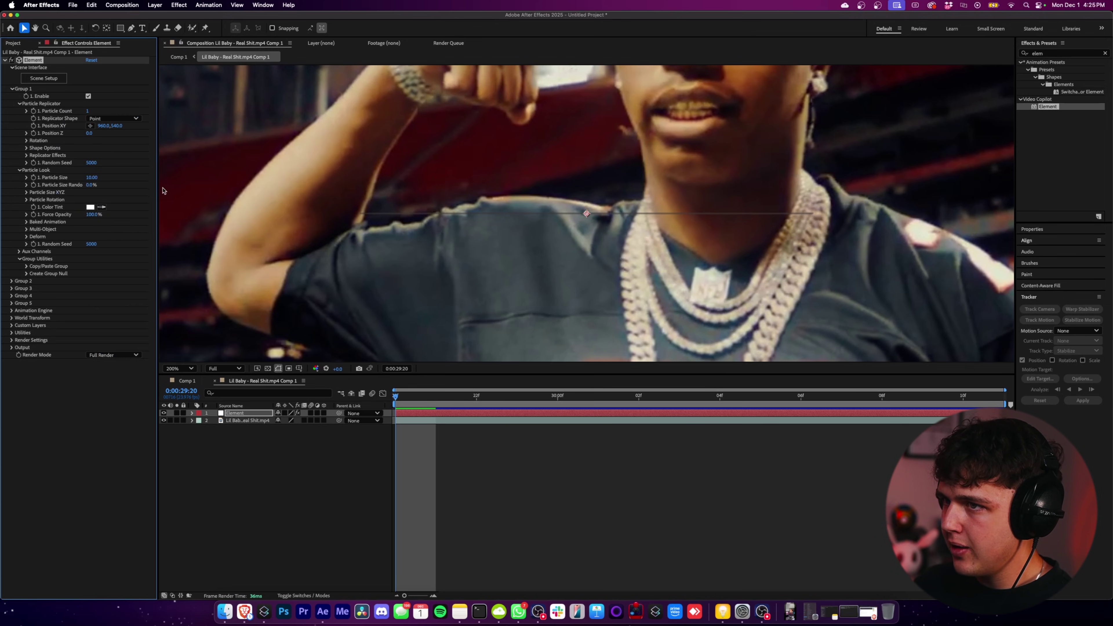
pyautogui.click(26, 141)
pyautogui.moveTo(97, 148); pyautogui.dragTo(17, 115)
pyautogui.press(',')
pyautogui.press(',')
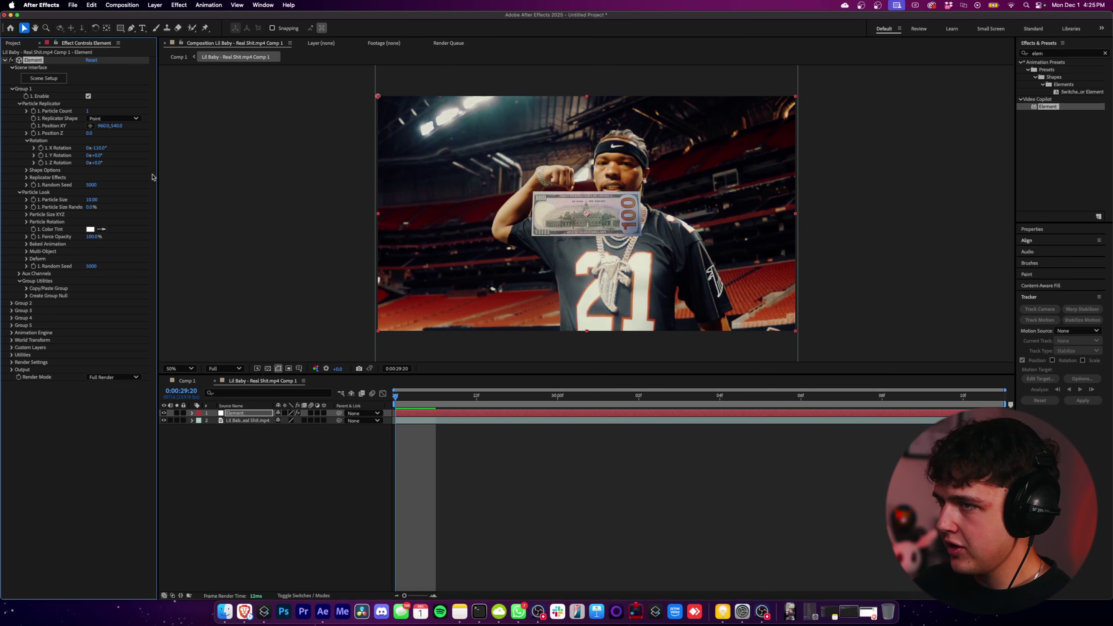
pyautogui.moveTo(95, 163); pyautogui.dragTo(125, 169)
pyautogui.press('super+z')
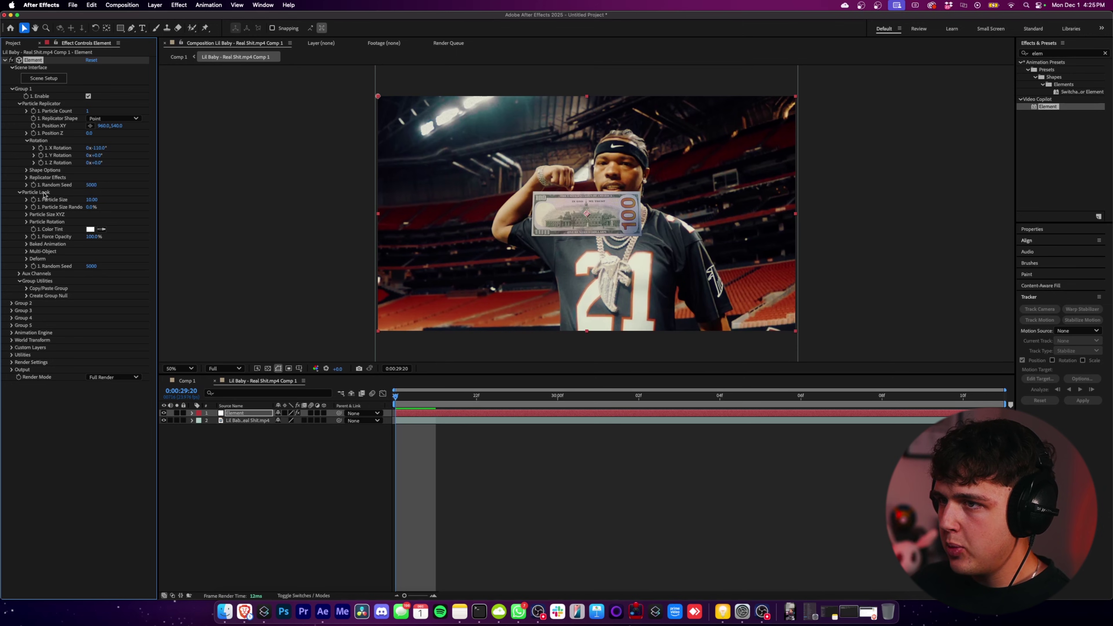
# Enable Multi-Object under Group 1's Particle Look and raise the Particle Count to 202
pyautogui.click(27, 178)
pyautogui.click(33, 185)
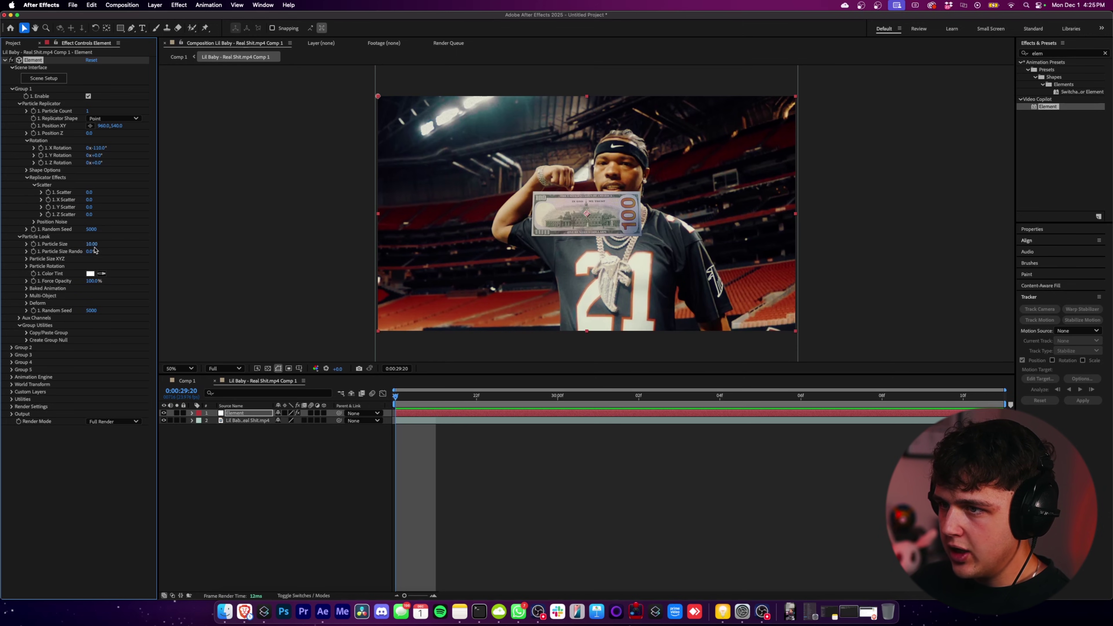
pyautogui.click(26, 266)
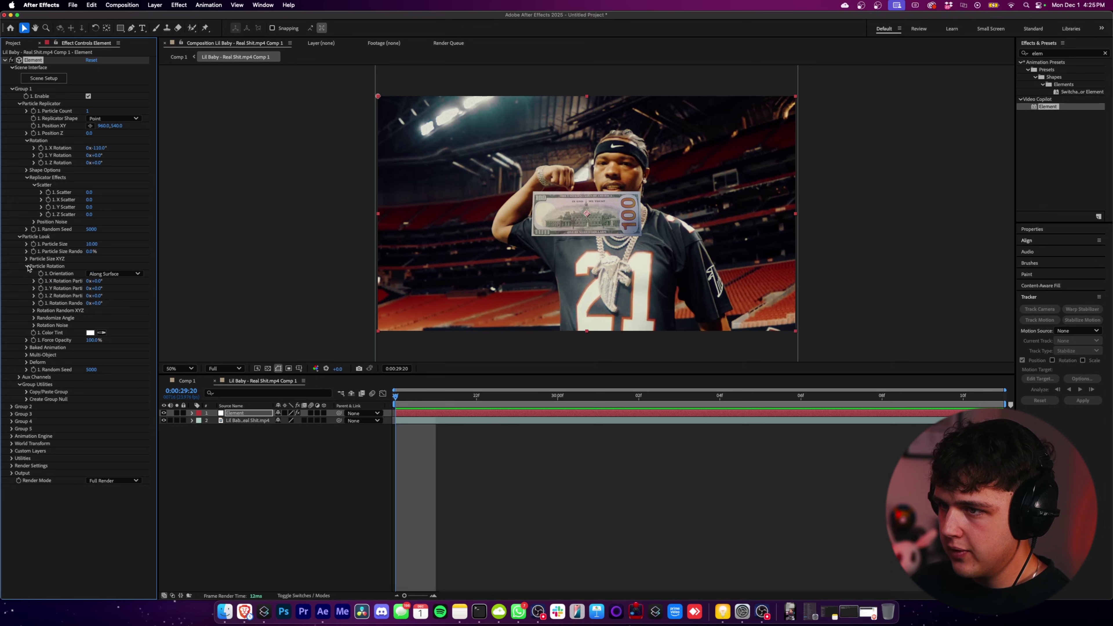
pyautogui.click(27, 355)
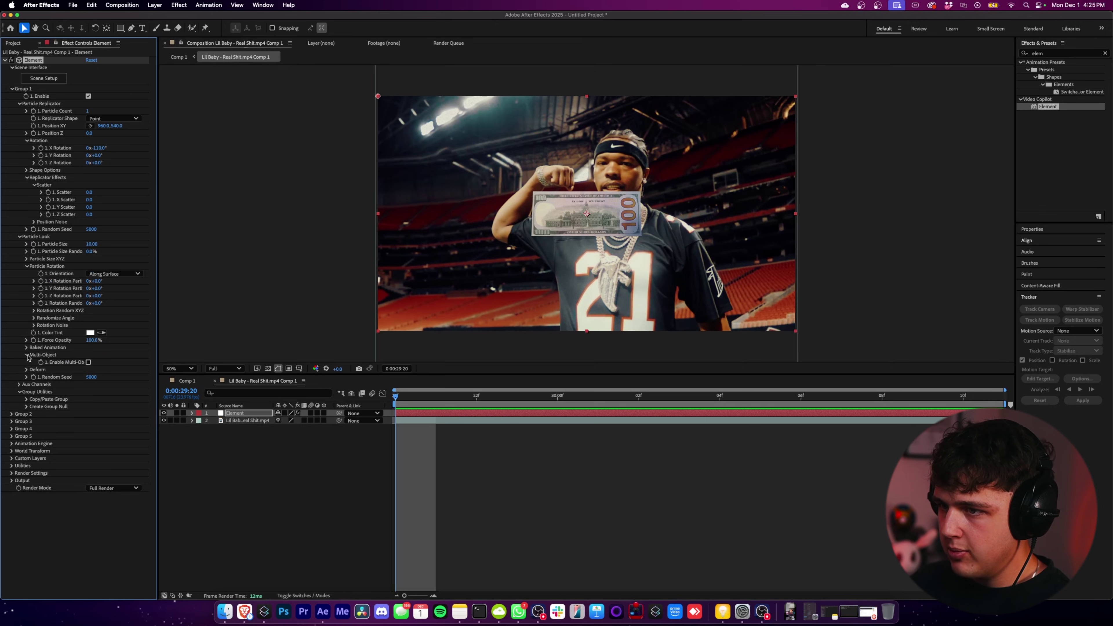
pyautogui.click(88, 363)
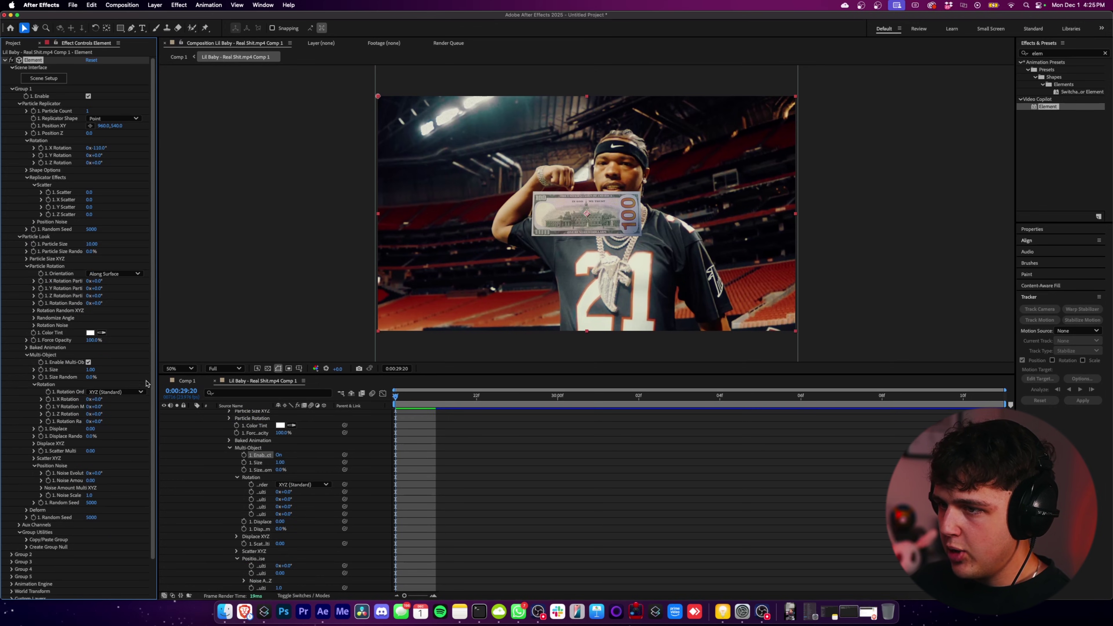
pyautogui.moveTo(88, 111); pyautogui.dragTo(122, 112)
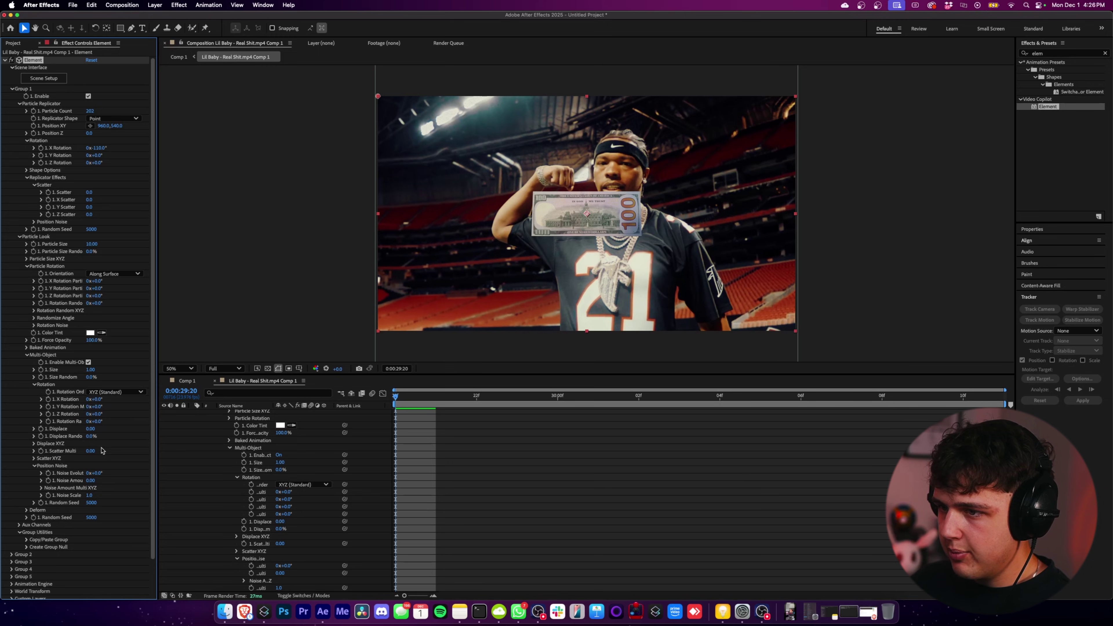
# Spread the bills out with a Multi-Object scatter of about 76.9 and reduce the Particle Size to 5.20
pyautogui.moveTo(92, 454); pyautogui.dragTo(127, 453)
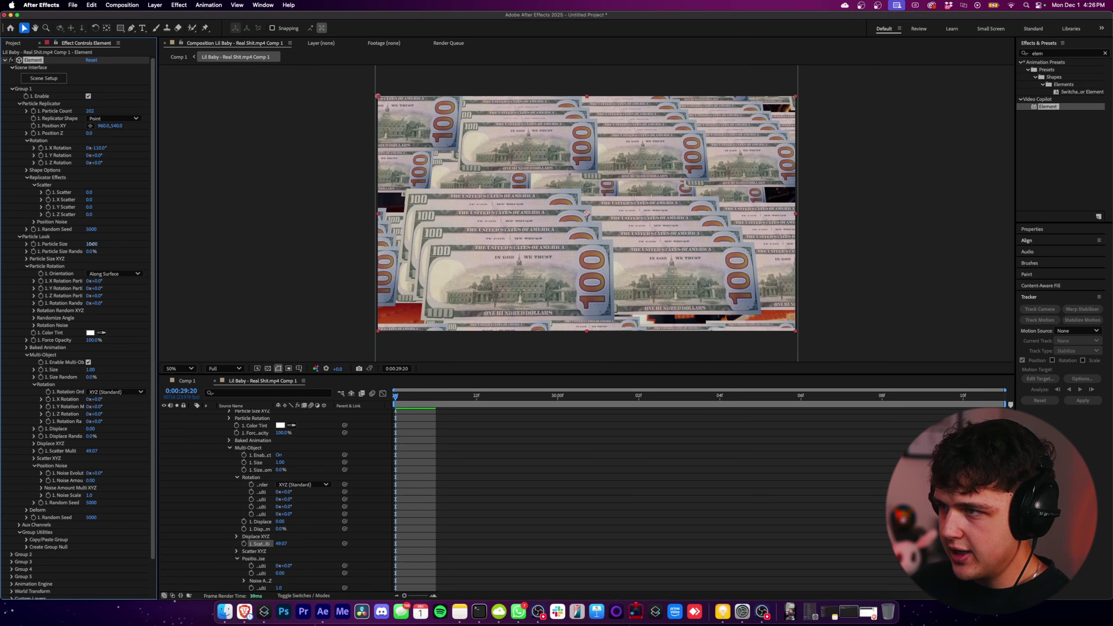
pyautogui.moveTo(91, 244); pyautogui.dragTo(77, 247)
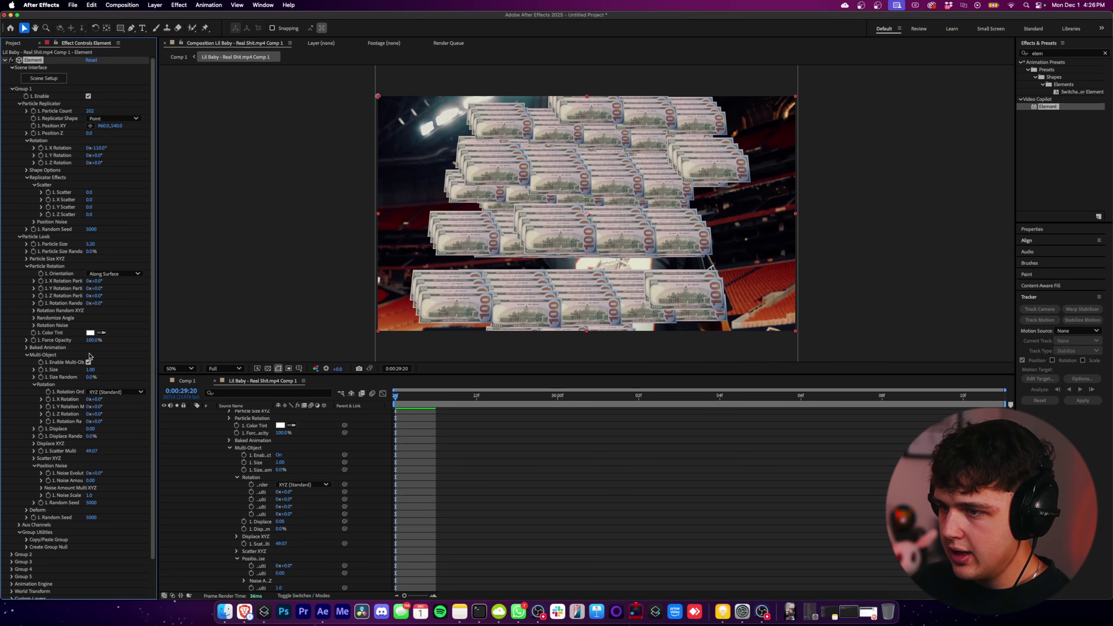
pyautogui.moveTo(93, 453); pyautogui.dragTo(1075, 357)
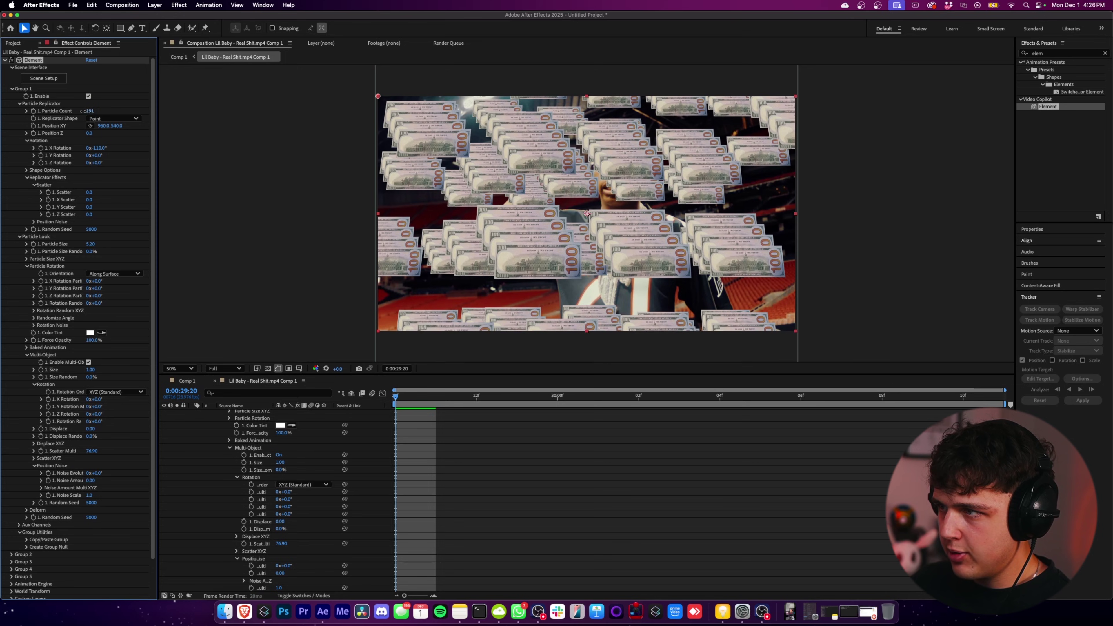
# Reduce the Particle Count to 72 and set the Multi-Object random rotation to 4x+79° so the bills tumble
pyautogui.moveTo(89, 111); pyautogui.dragTo(29, 111)
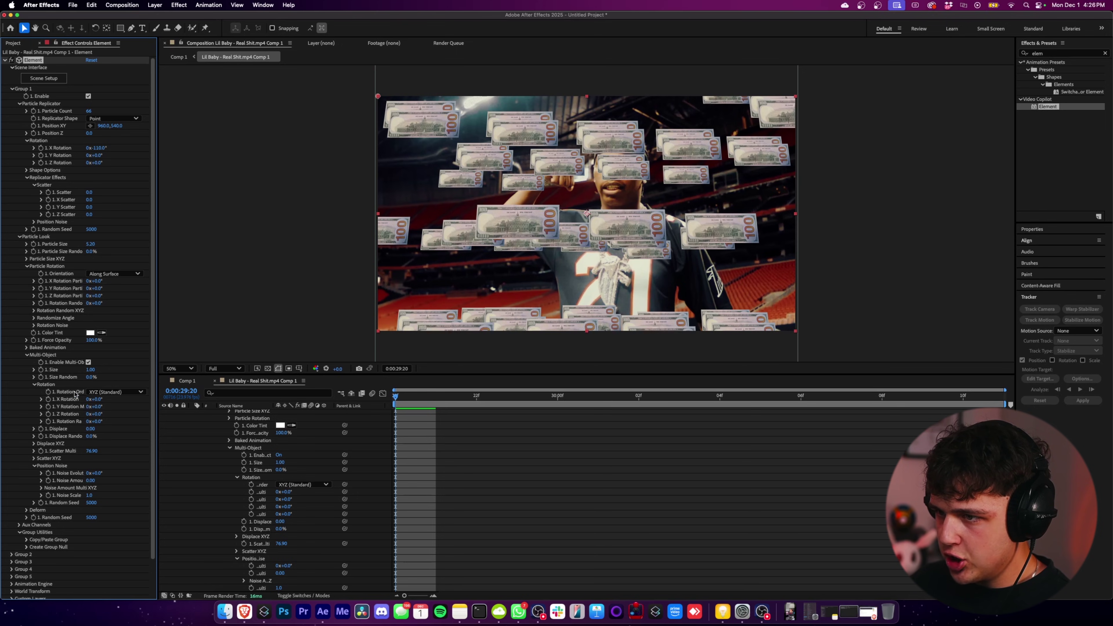
pyautogui.moveTo(97, 421); pyautogui.dragTo(686, 352)
pyautogui.moveTo(90, 112)
pyautogui.mouseDown()
pyautogui.moveTo(66, 111)
pyautogui.moveTo(95, 111)
pyautogui.mouseUp()
# Set the Multi-Object scatter to 400 and raise the Particle Count to about 737
pyautogui.scroll(-1, 122, 447)
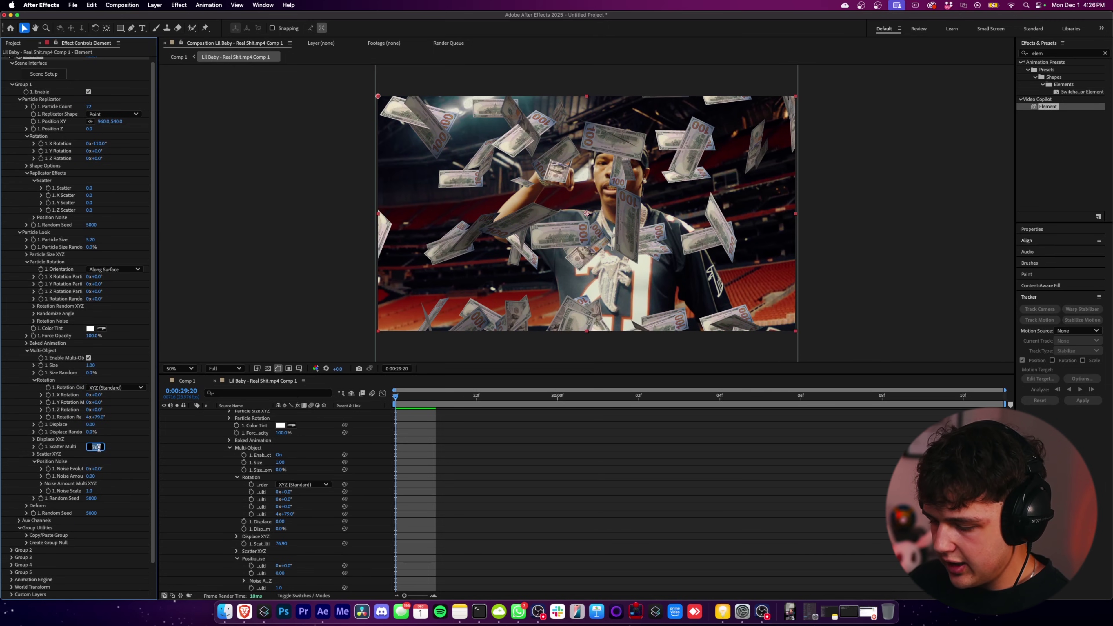
pyautogui.press('Return')
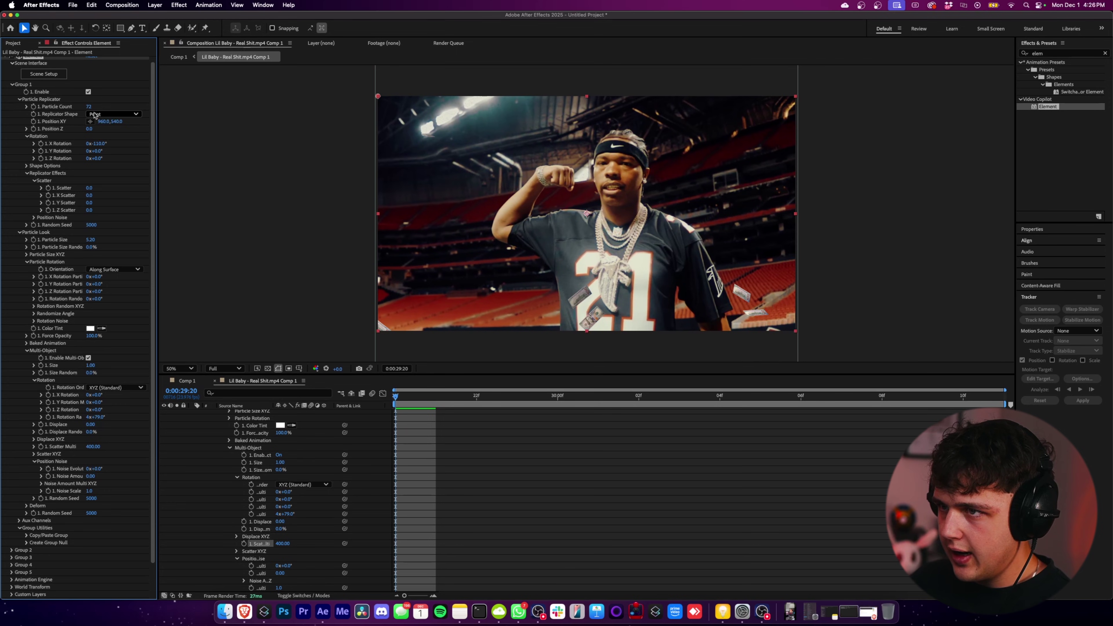
pyautogui.moveTo(90, 107); pyautogui.dragTo(398, 127)
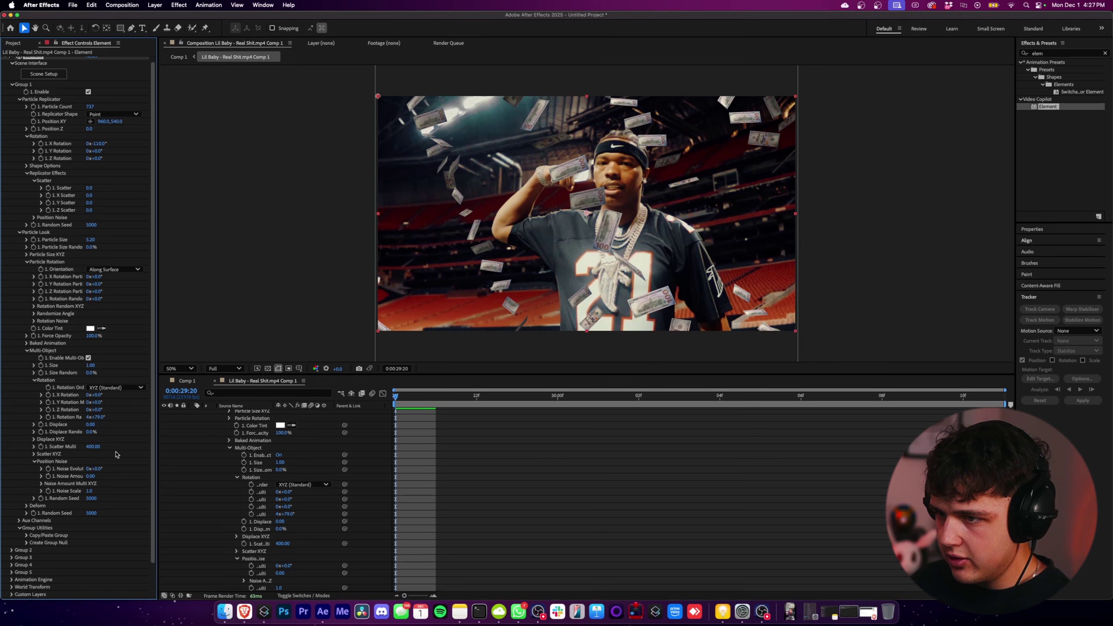
# Set the Multi-Object X, Y and Z Displace to 300 and adjust the Multi-Object scatter to about 392
pyautogui.click(34, 439)
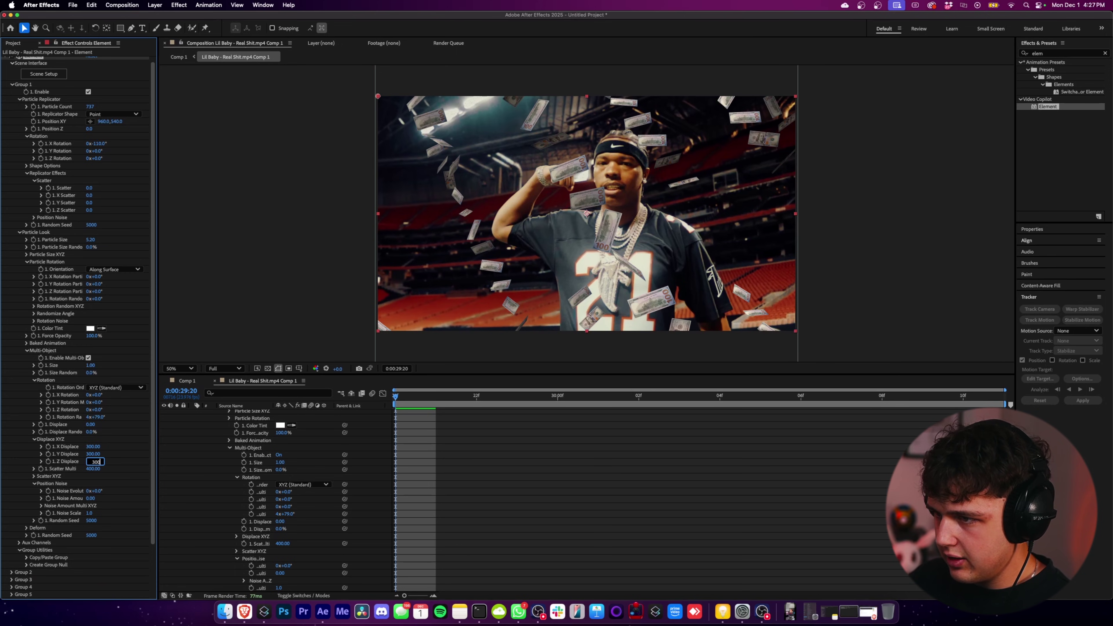
pyautogui.moveTo(94, 470); pyautogui.dragTo(9, 479)
pyautogui.click(34, 476)
pyautogui.scroll(-1, 109, 482)
pyautogui.press('super+z')
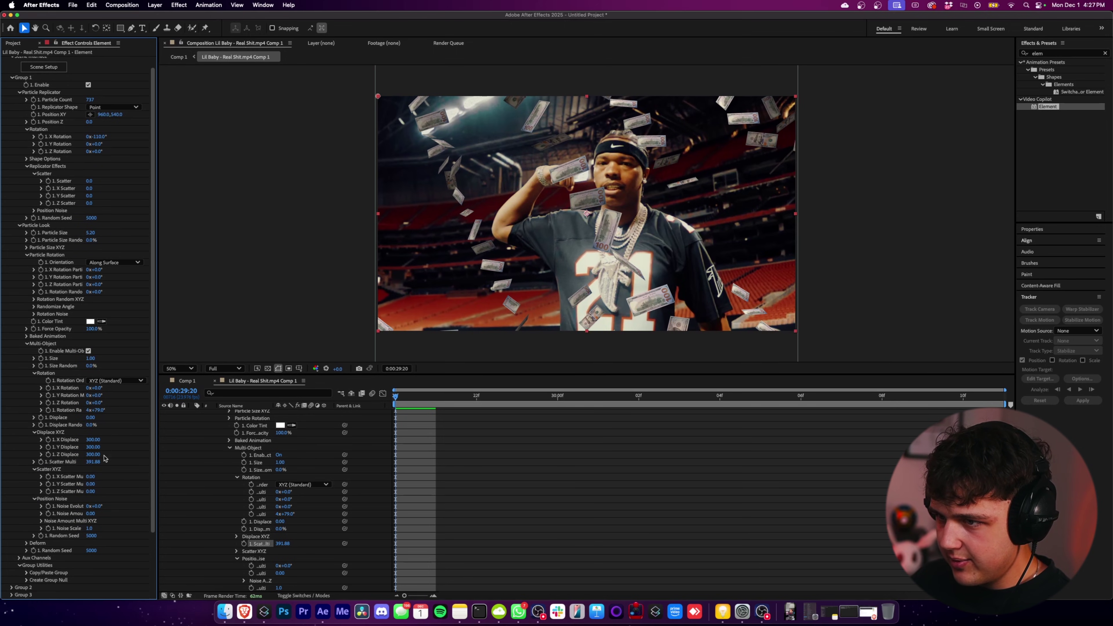
# Set the Multi-Object scatter to 200 with X, Y and Z Scatter of 16.59, -7.69 and 17.08, and reduce the Particle Count to 200
pyautogui.write('200')
pyautogui.press('Return')
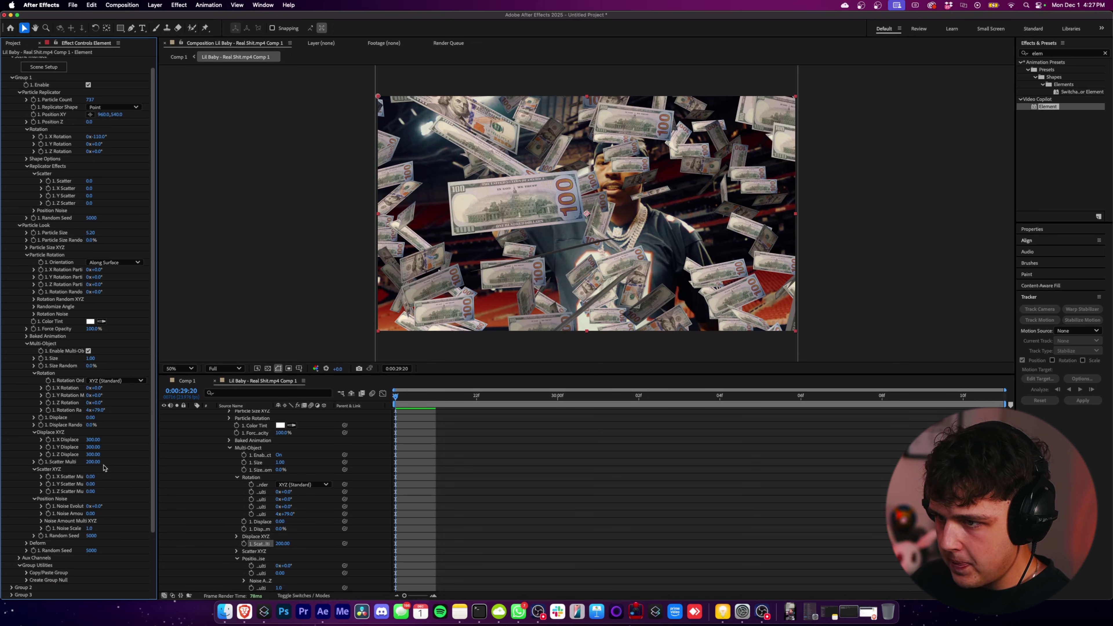
pyautogui.moveTo(90, 476)
pyautogui.mouseDown()
pyautogui.moveTo(85, 484)
pyautogui.moveTo(98, 491)
pyautogui.mouseUp()
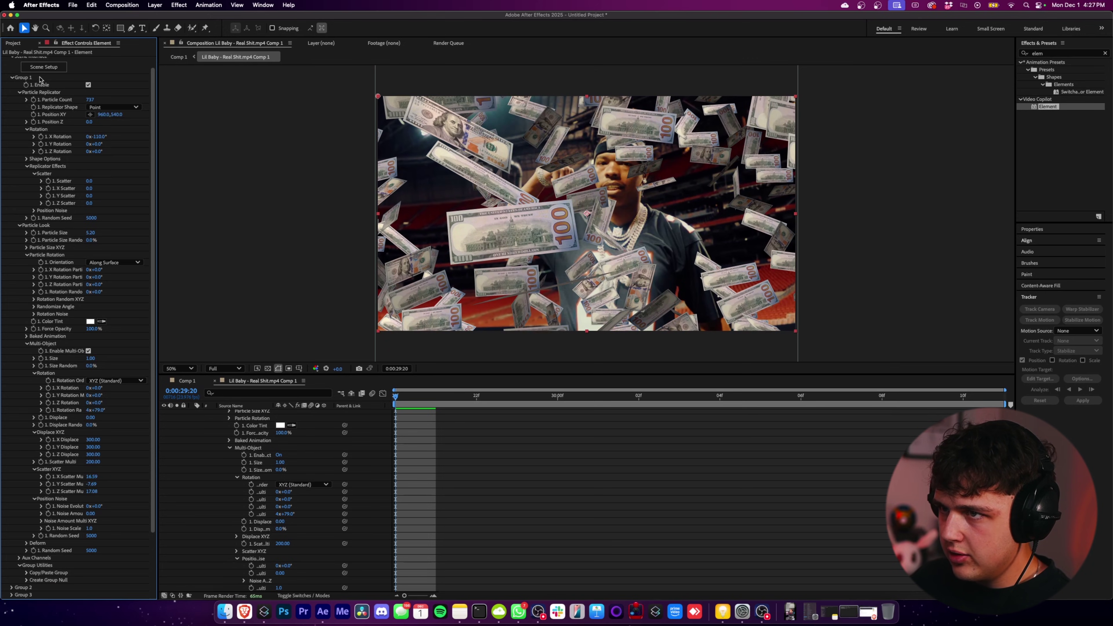
pyautogui.moveTo(86, 102); pyautogui.dragTo(68, 93)
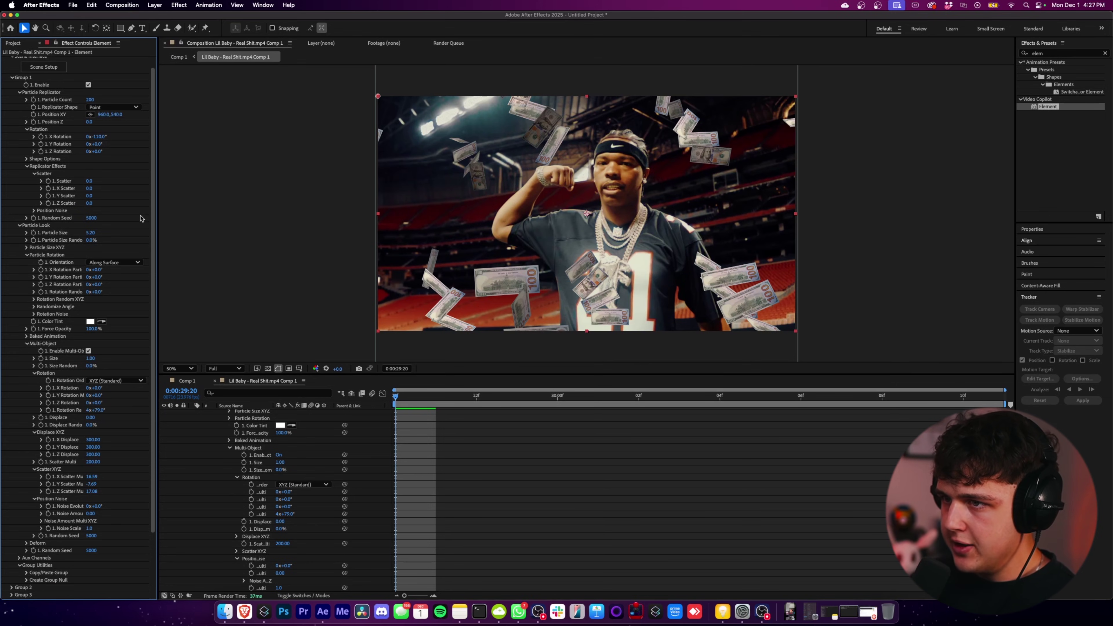
# Bend the bills with the Deform settings, using a Bend Angle of 29° and a Bend Direction of 2°
pyautogui.scroll(-3, 130, 521)
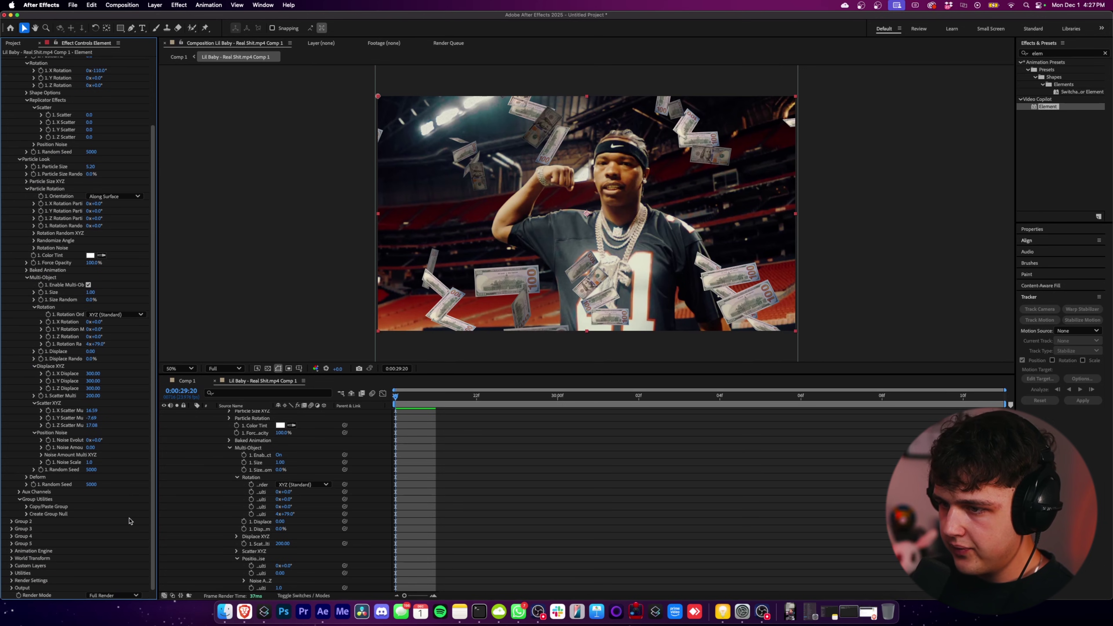
pyautogui.click(27, 482)
pyautogui.scroll(-1, 122, 516)
pyautogui.scroll(-1, 121, 517)
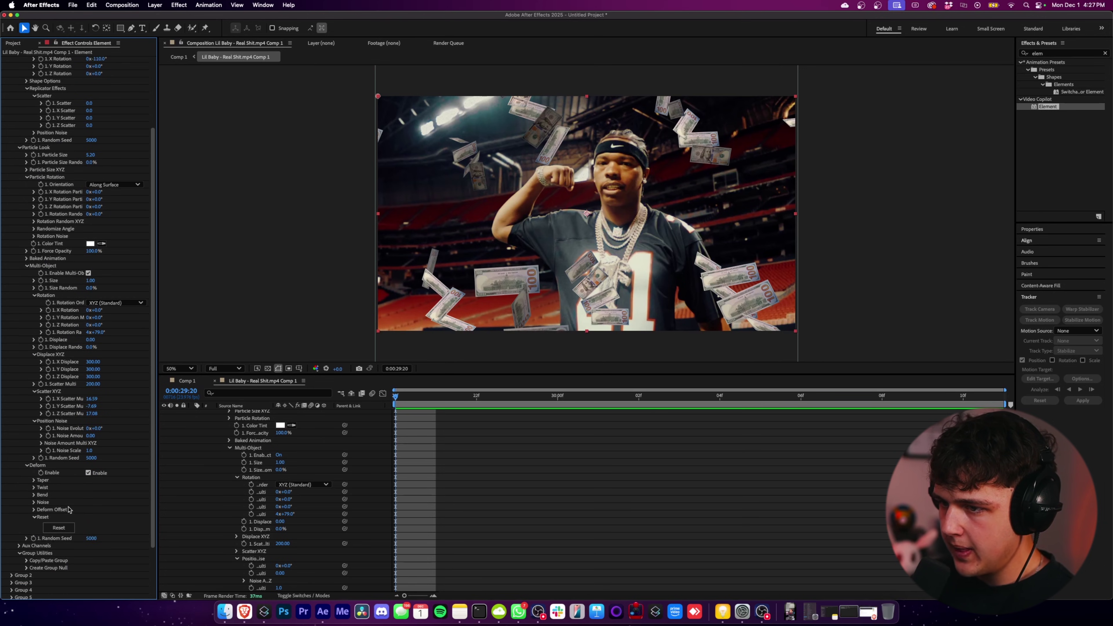
pyautogui.click(33, 495)
pyautogui.scroll(-1, 53, 508)
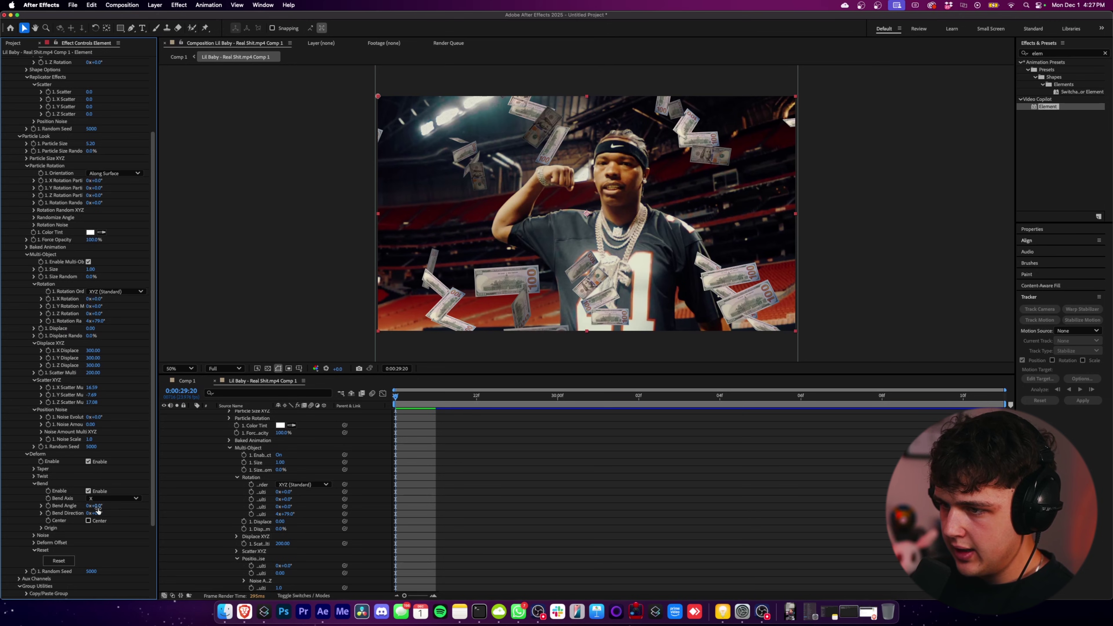
pyautogui.moveTo(97, 507); pyautogui.dragTo(328, 500)
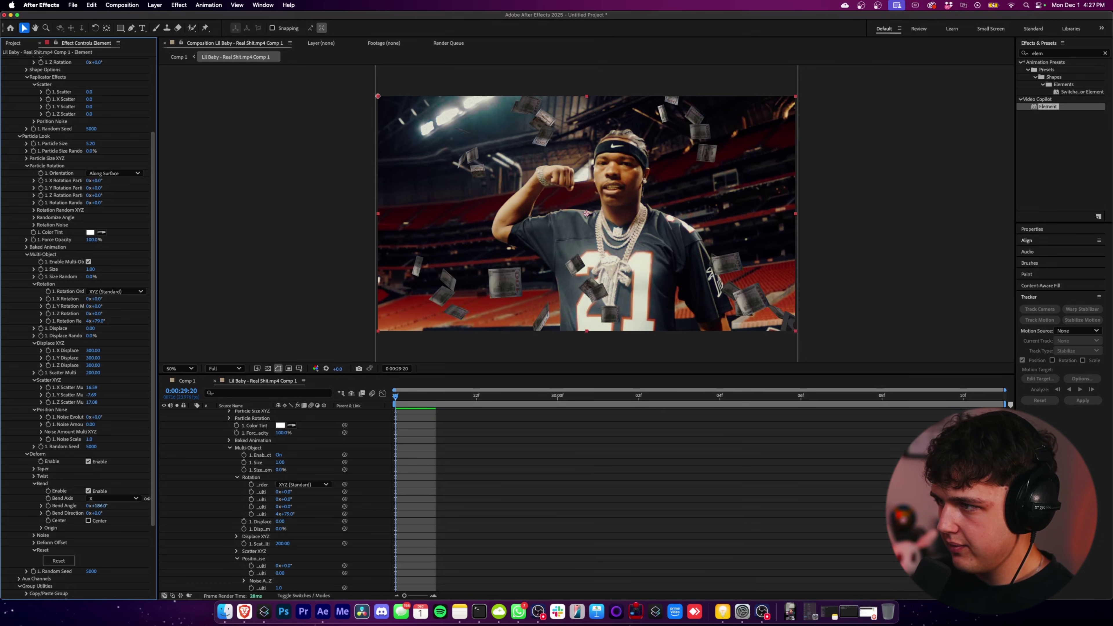
pyautogui.moveTo(134, 498)
pyautogui.mouseDown()
pyautogui.moveTo(101, 498)
pyautogui.moveTo(91, 511)
pyautogui.moveTo(221, 501)
pyautogui.moveTo(142, 509)
pyautogui.mouseUp()
# Try centering the bend on the bills and undo the change
pyautogui.click(88, 521)
pyautogui.press('super+z')
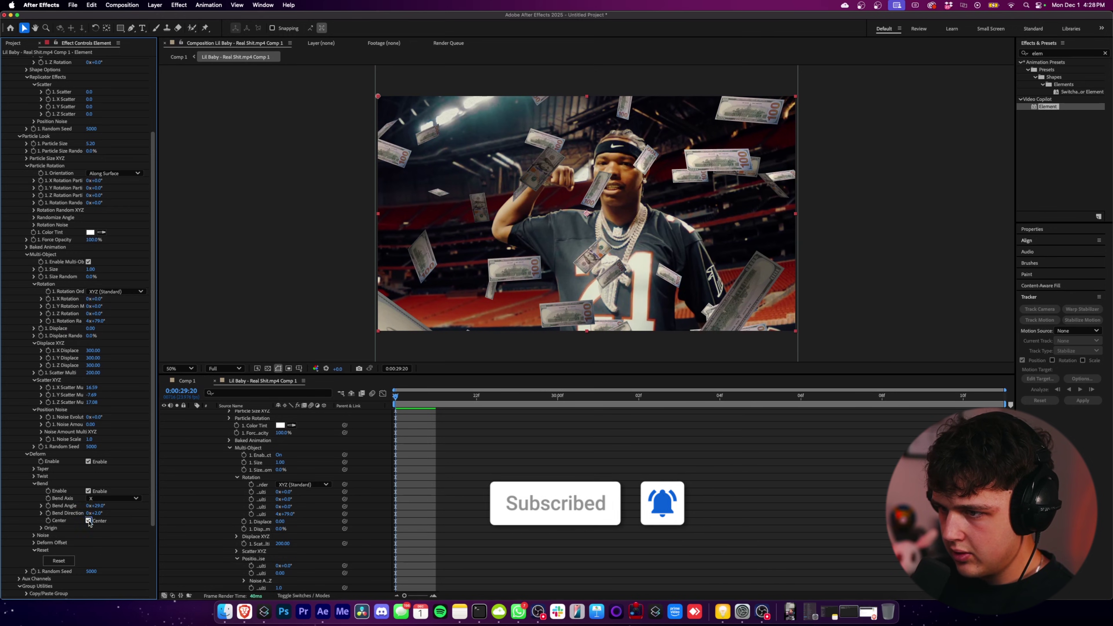
pyautogui.hotkey('ctrl', 'z')
pyautogui.press('super+z')
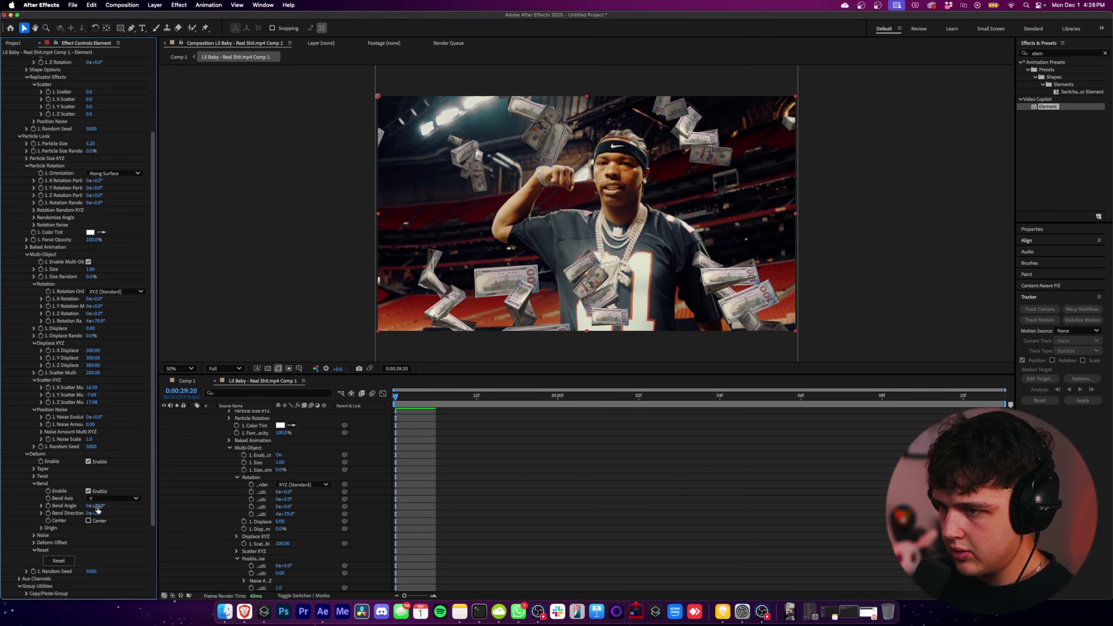
# Try larger Bend Angles around the Y axis and the Z axis, and undo the changes
pyautogui.moveTo(104, 506); pyautogui.dragTo(189, 503)
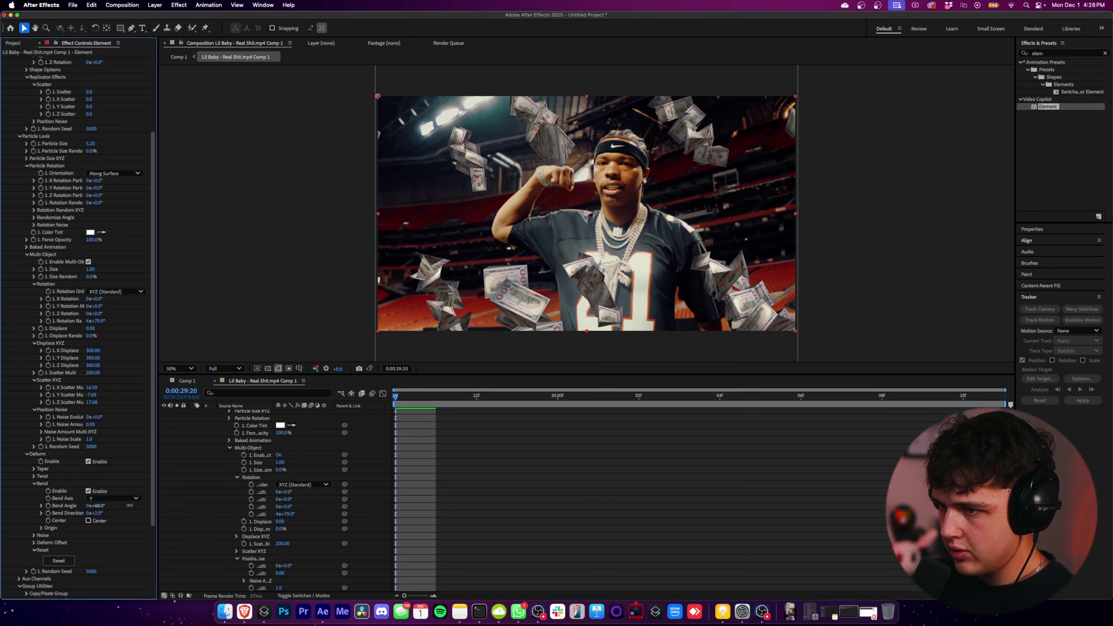
pyautogui.click(113, 498)
pyautogui.click(97, 526)
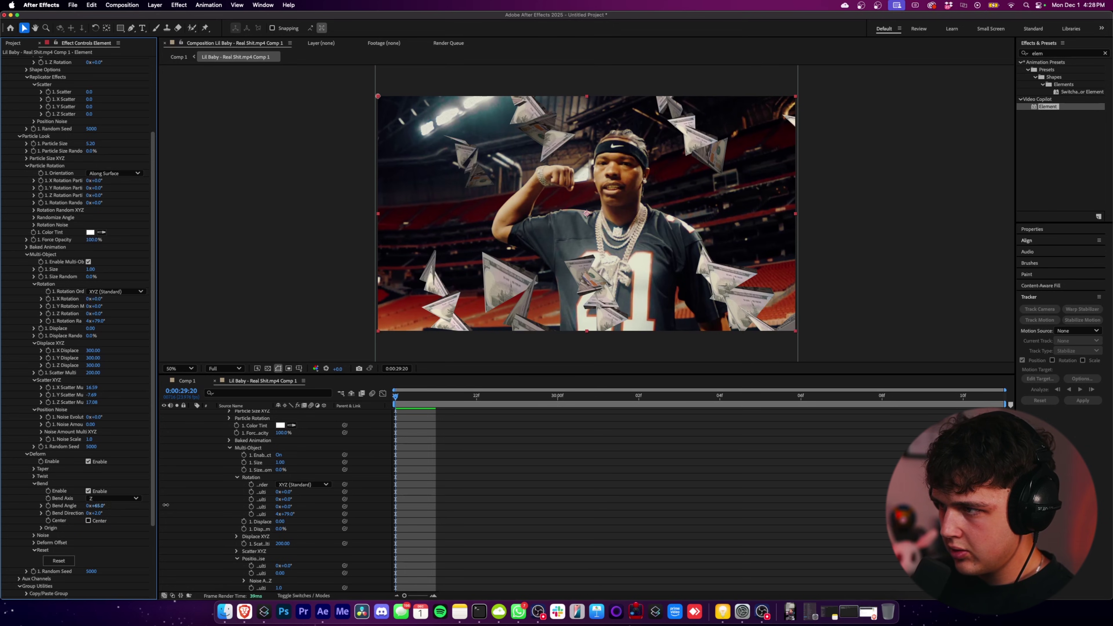
pyautogui.moveTo(173, 505); pyautogui.dragTo(167, 502)
pyautogui.press('super+z')
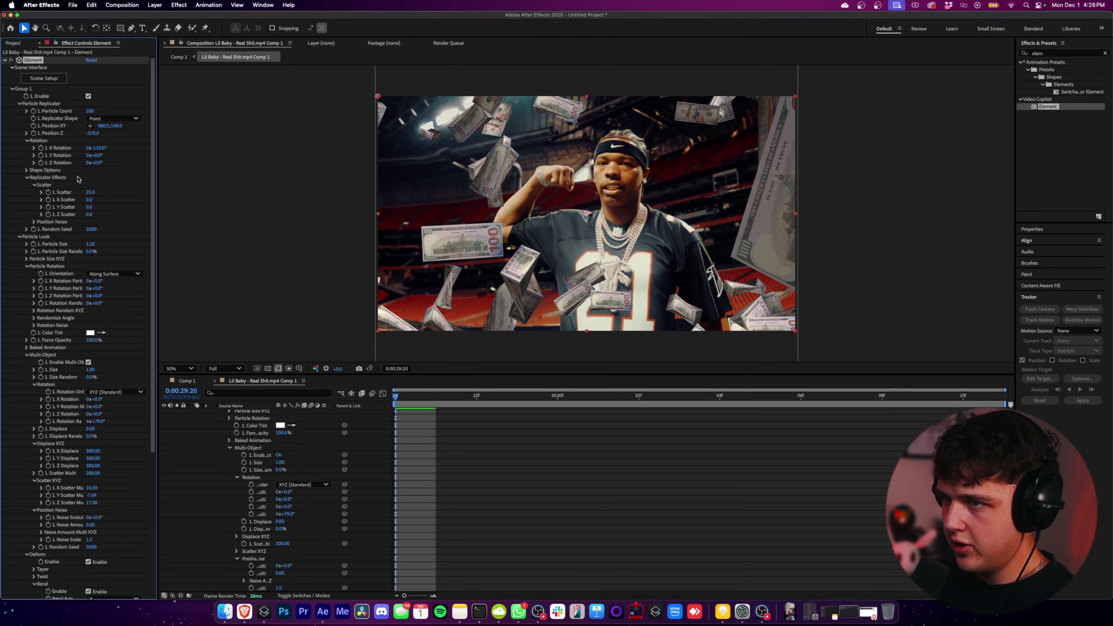
# Raise the replicator Scatter to 49 and switch the bills' Bend Axis to X
pyautogui.moveTo(204, 192); pyautogui.dragTo(303, 192)
pyautogui.scroll(-3, 53, 545)
pyautogui.scroll(-1, 96, 548)
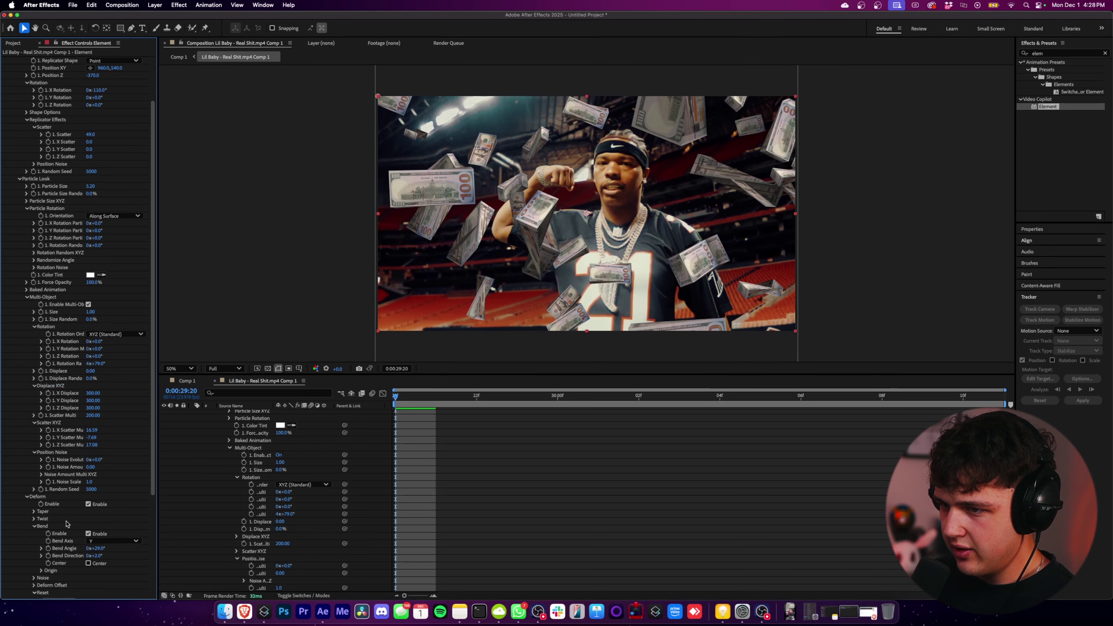
pyautogui.click(87, 534)
pyautogui.click(88, 534)
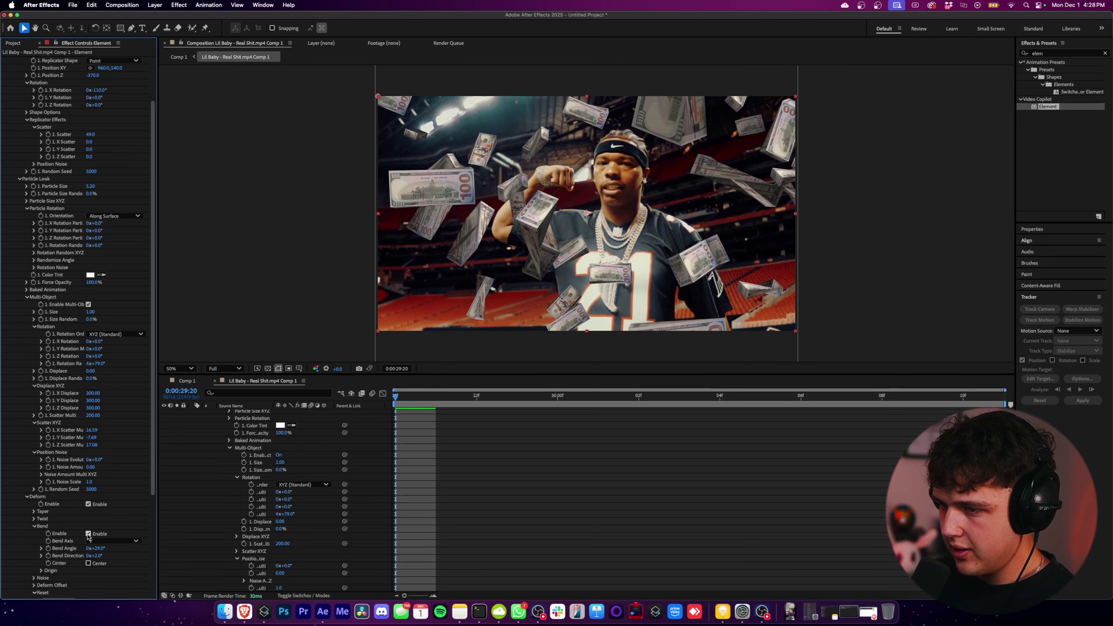
pyautogui.click(108, 543)
pyautogui.click(108, 518)
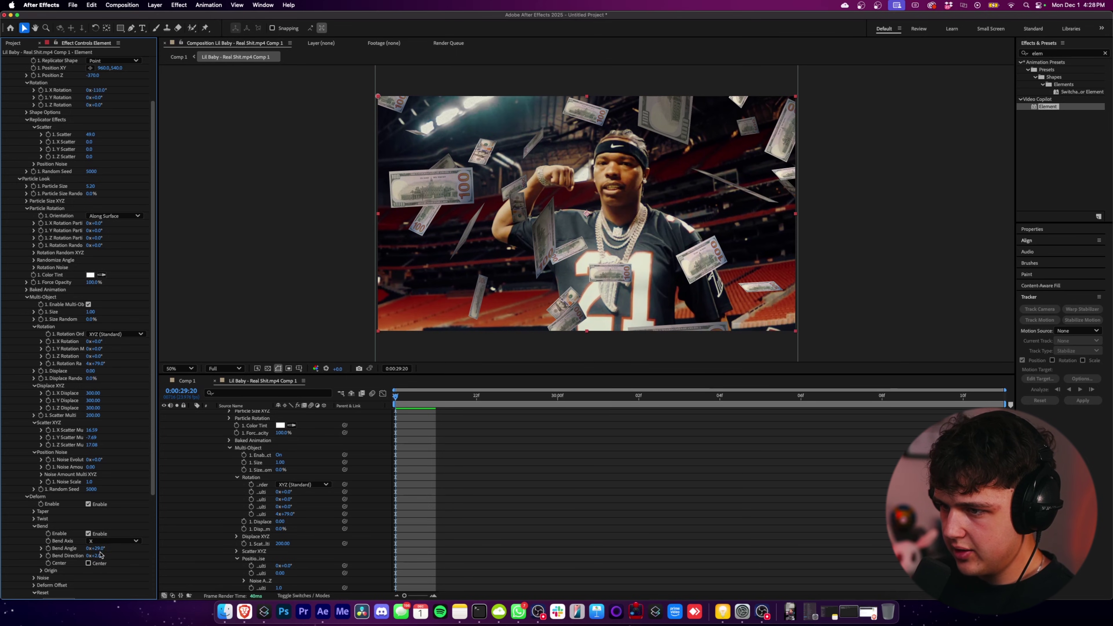
# Try a Bend Angle of 2x+117° and a Bend Direction of -167°, undoing each change
pyautogui.moveTo(96, 548); pyautogui.dragTo(418, 530)
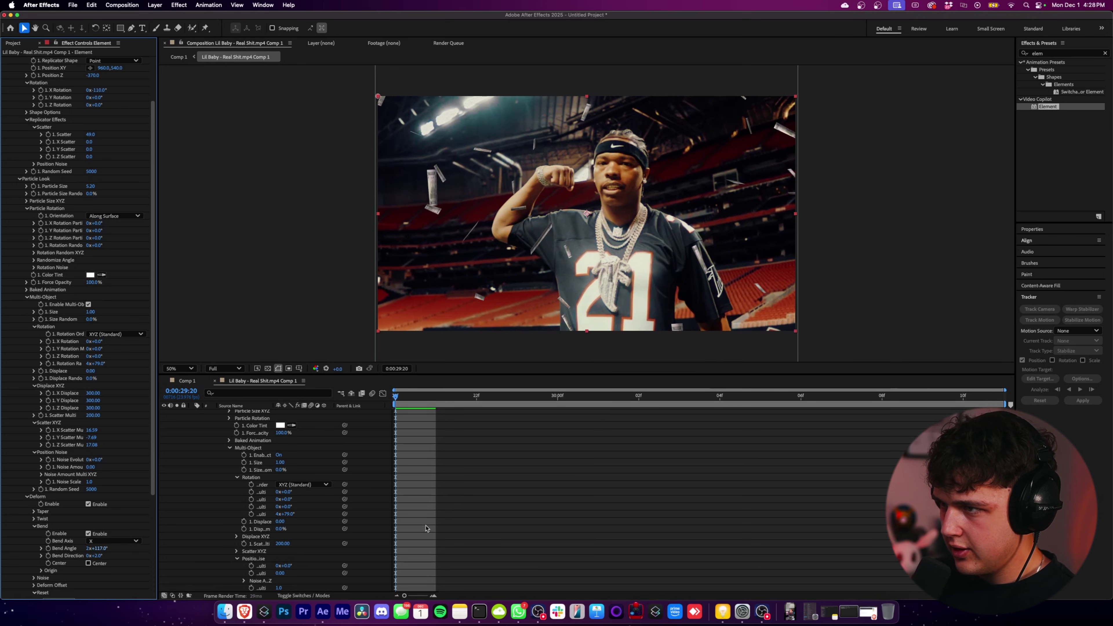
pyautogui.press('super+z')
pyautogui.moveTo(97, 555); pyautogui.dragTo(14, 545)
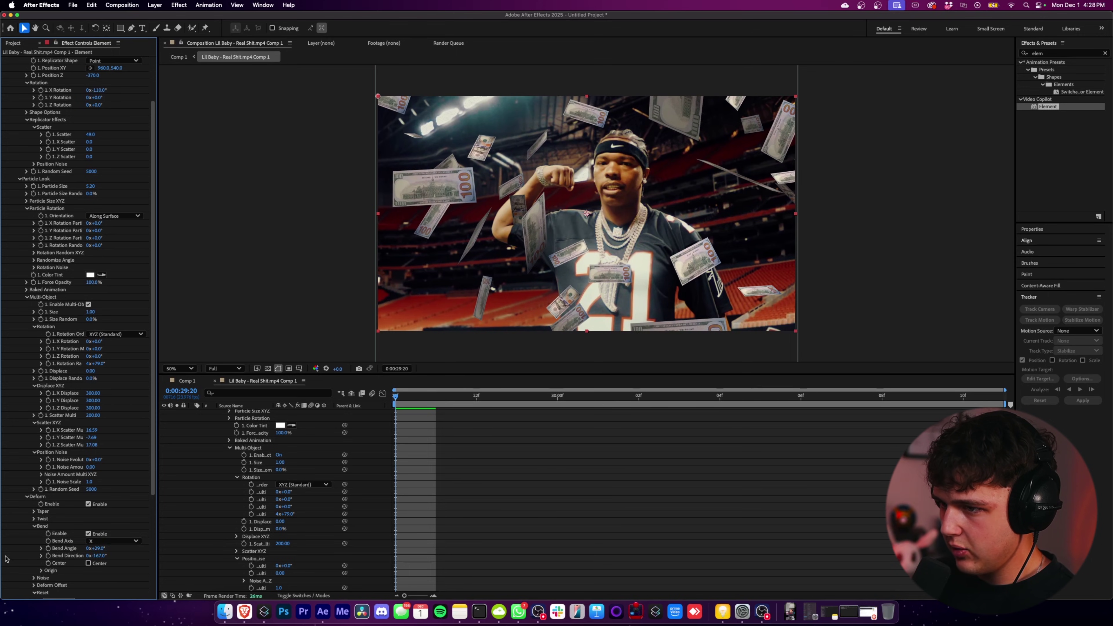
pyautogui.press('super+z')
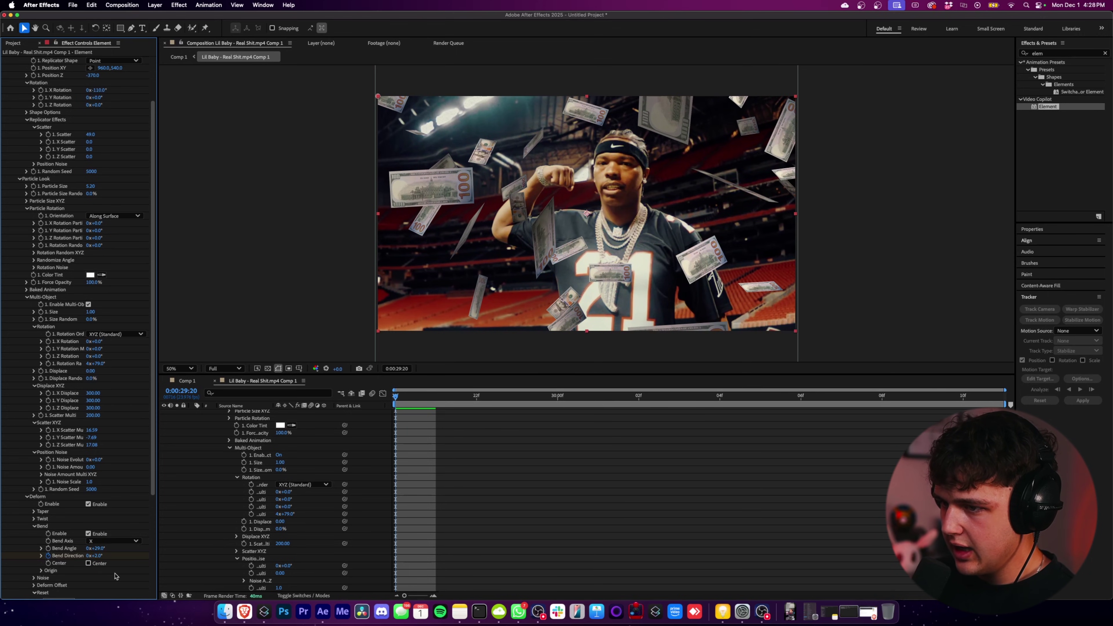
# Animate the Bend Direction with keyframes from 0:00:29:20 to 0:00:30:10 and preview the bills' movement
pyautogui.moveTo(639, 398); pyautogui.dragTo(964, 398)
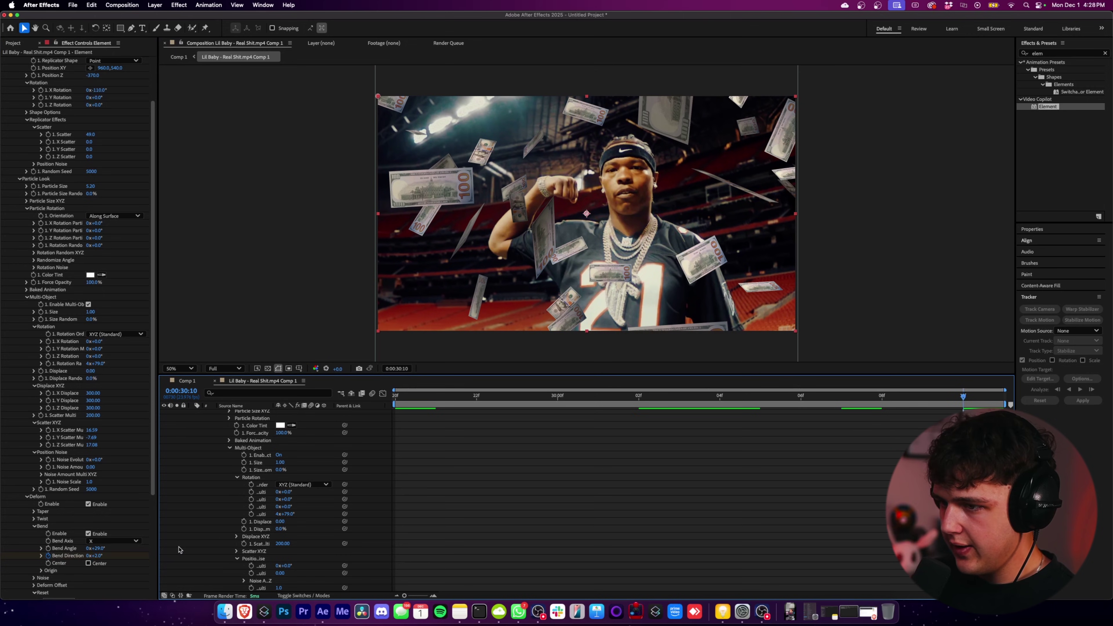
pyautogui.click(119, 559)
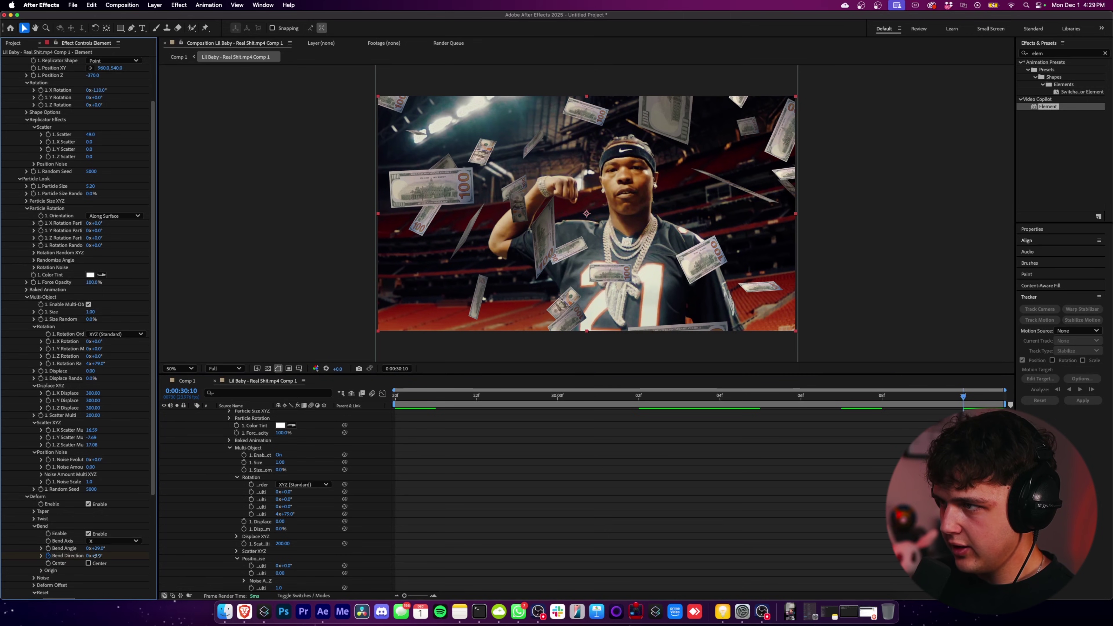
pyautogui.moveTo(97, 555); pyautogui.dragTo(129, 556)
pyautogui.click(401, 396)
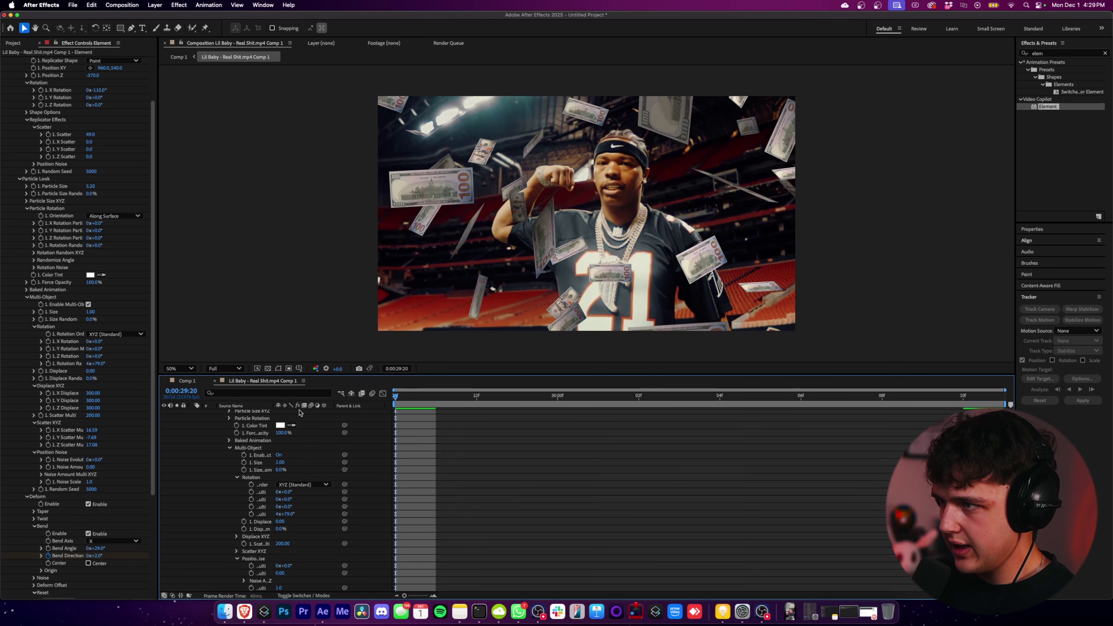
pyautogui.press('space')
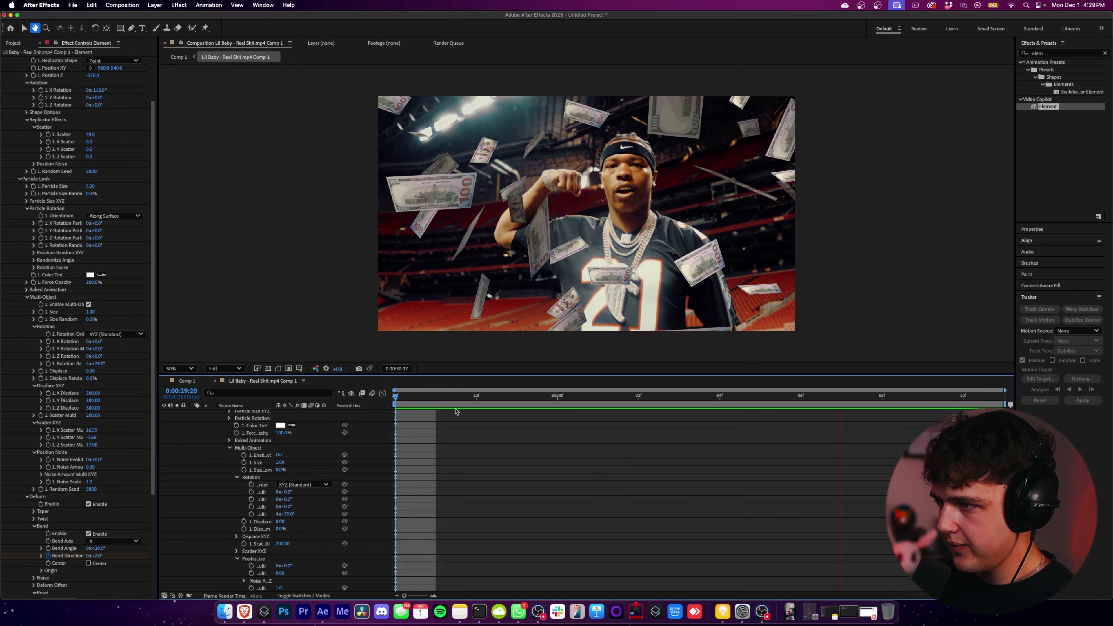
pyautogui.press('space')
# Try different values for the replicator's X Rotation and the Multi-Object random rotation, and undo the changes
pyautogui.scroll(1, 68, 312)
pyautogui.scroll(3, 69, 312)
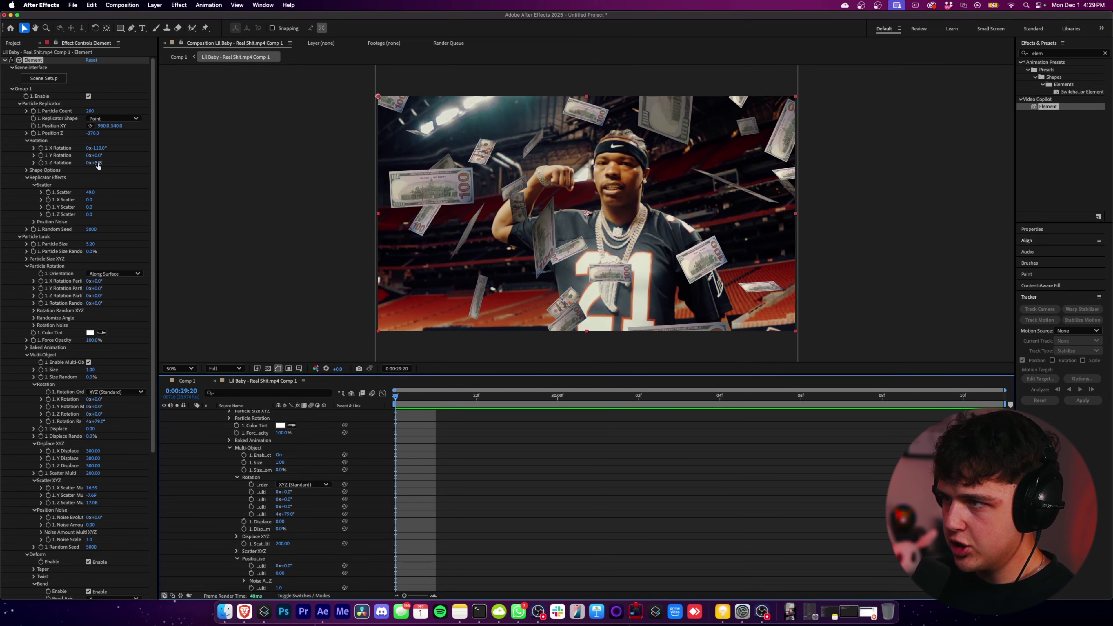
pyautogui.moveTo(95, 148); pyautogui.dragTo(114, 149)
pyautogui.press('super+z')
pyautogui.scroll(-1, 128, 387)
pyautogui.moveTo(98, 425); pyautogui.dragTo(163, 425)
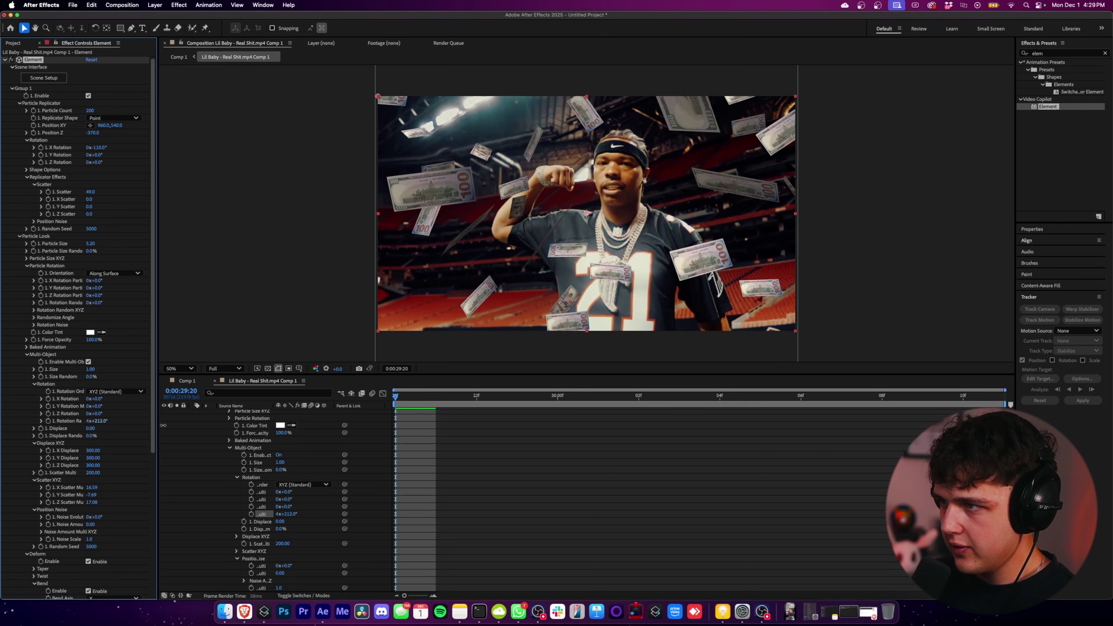
# Keyframe the Multi-Object random rotation from 4x+79° at 0:00:29:20 to a higher value at 0:00:30:10, and preview the tumbling bills
pyautogui.click(48, 420)
pyautogui.click(962, 395)
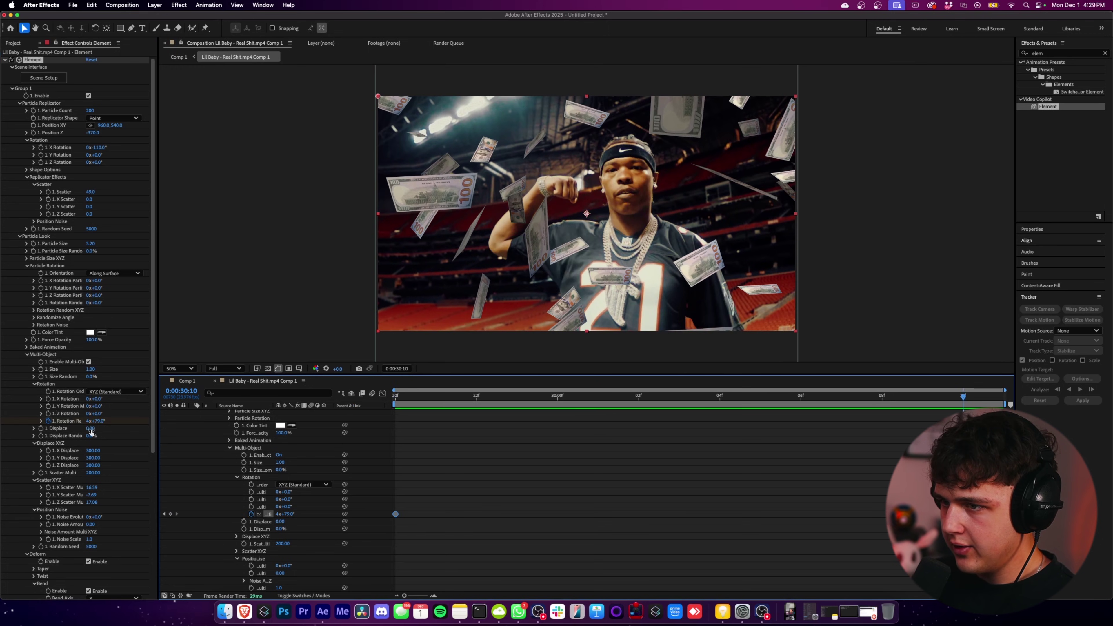
pyautogui.moveTo(95, 421); pyautogui.dragTo(158, 421)
pyautogui.press('space')
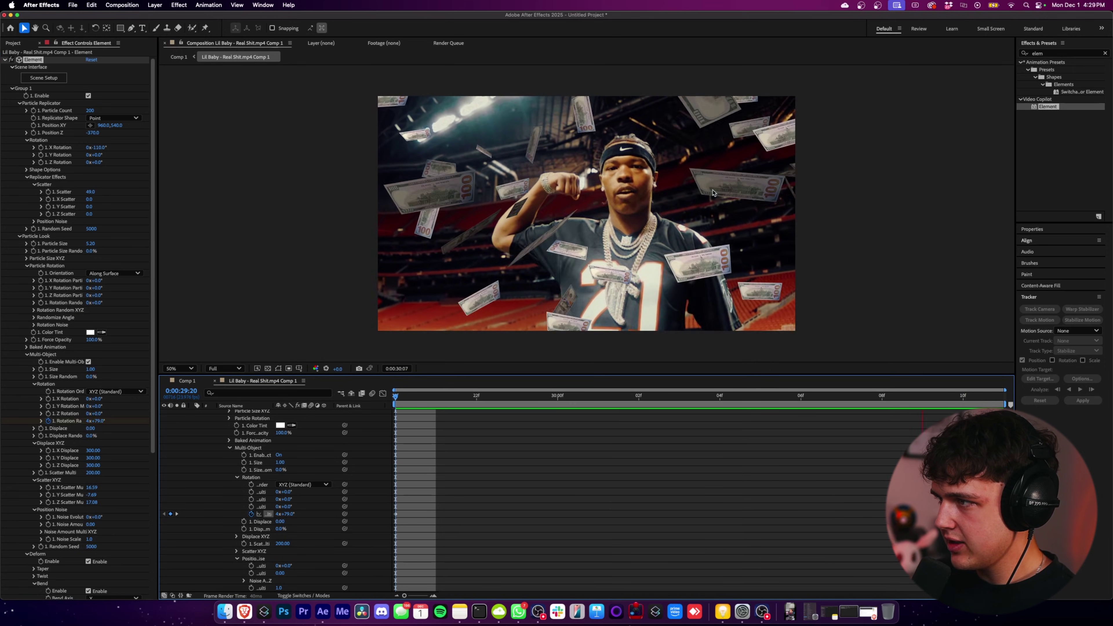
pyautogui.press('space')
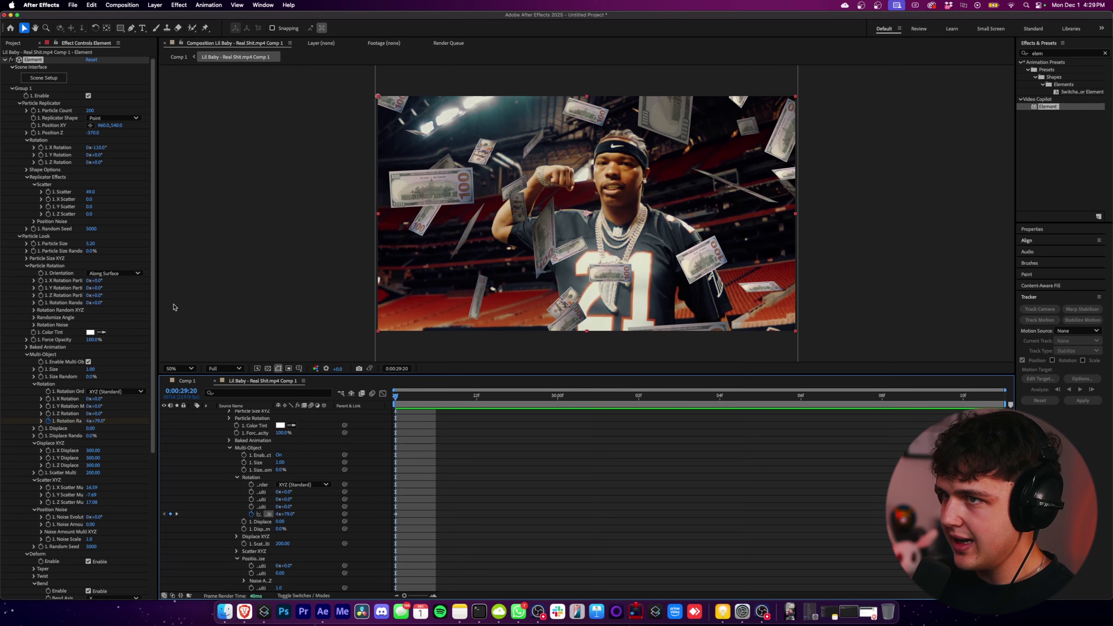
# Assign the Lil Baby - Real Shit.mp4 layer to Layer 1 of the Custom Texture Maps
pyautogui.scroll(-8, 93, 491)
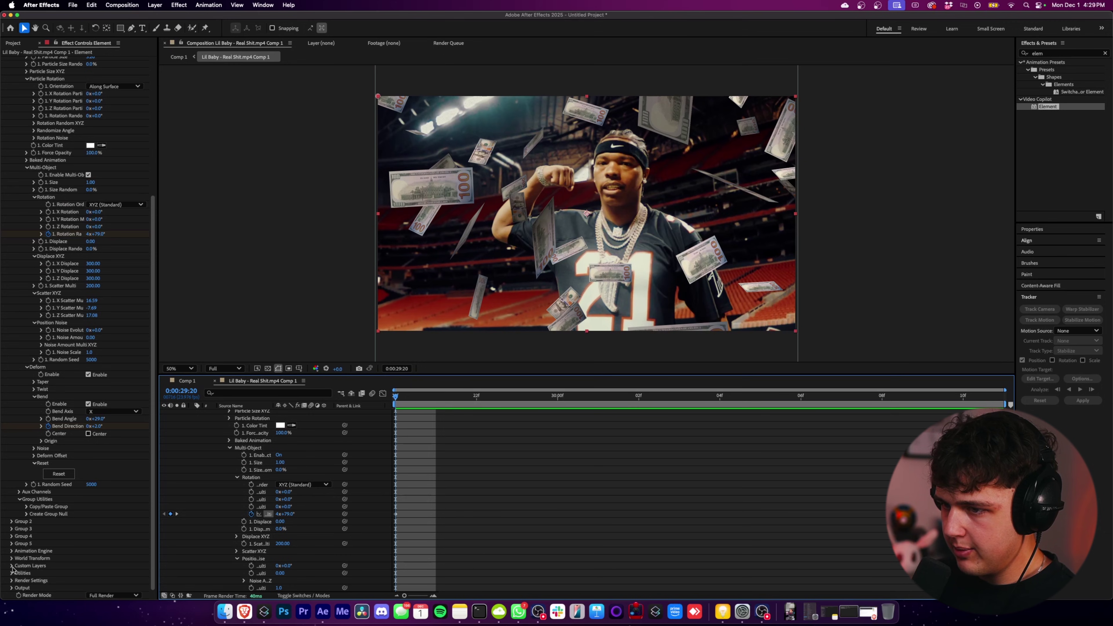
pyautogui.click(12, 566)
pyautogui.scroll(-1, 40, 573)
pyautogui.click(19, 565)
pyautogui.scroll(-7, 88, 504)
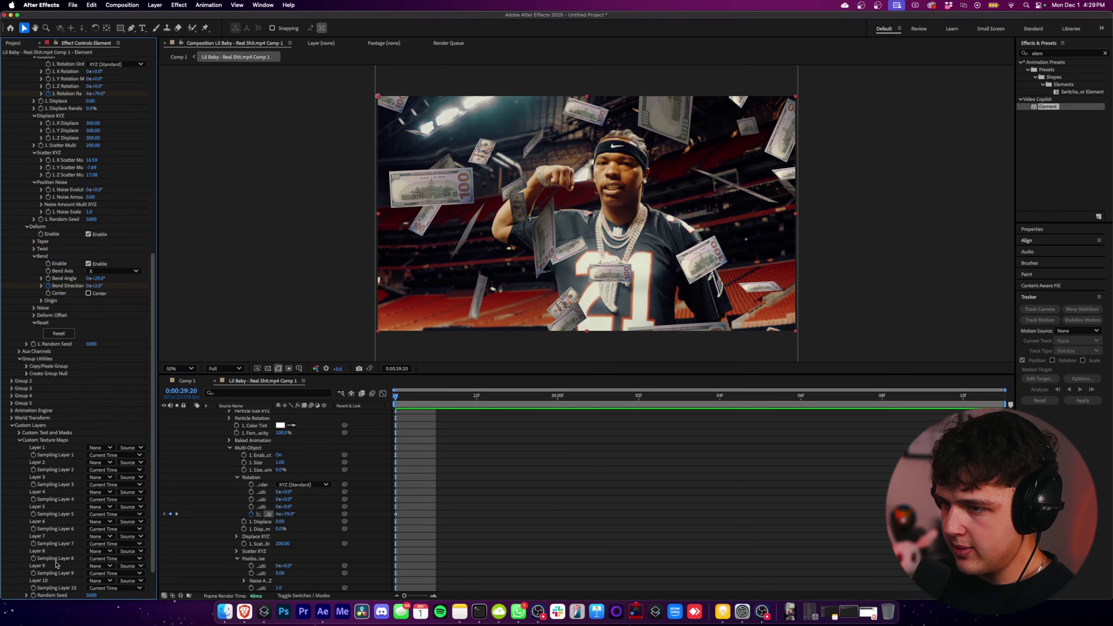
pyautogui.click(100, 419)
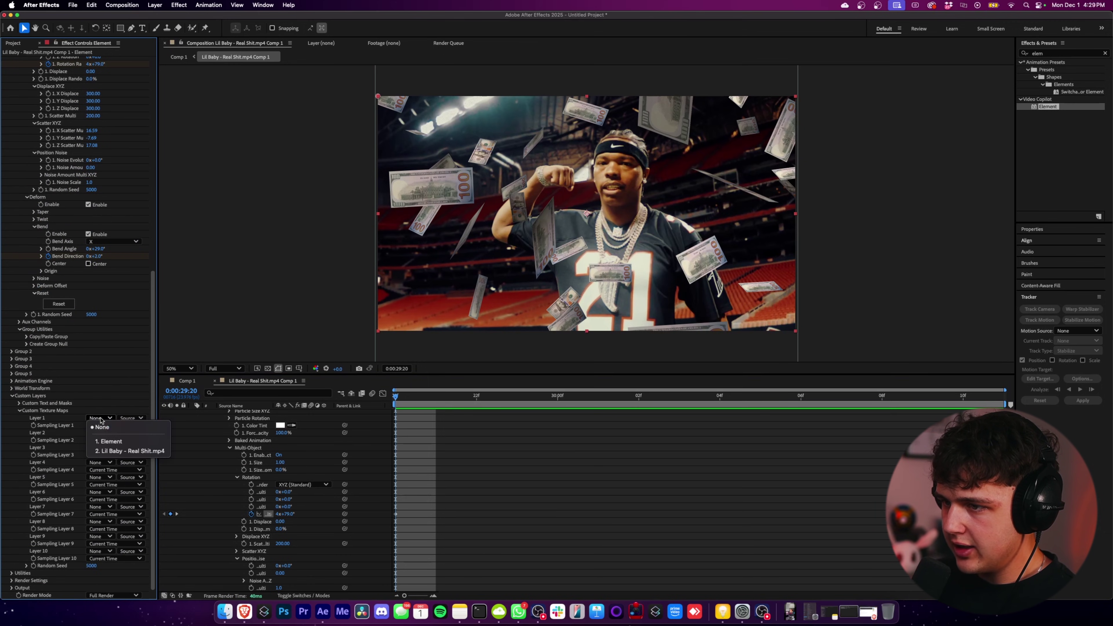
pyautogui.click(121, 451)
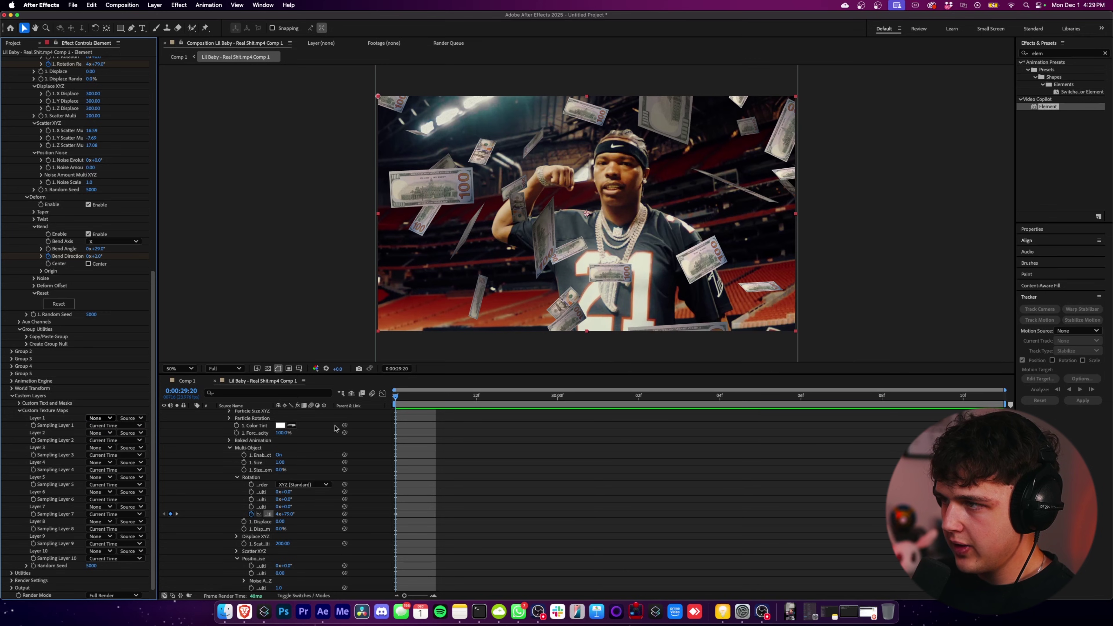
# Set the bill material's Environment texture to Custom Layer 1 in the scene setup, and preview the reflections on the bills
pyautogui.scroll(16, 104, 441)
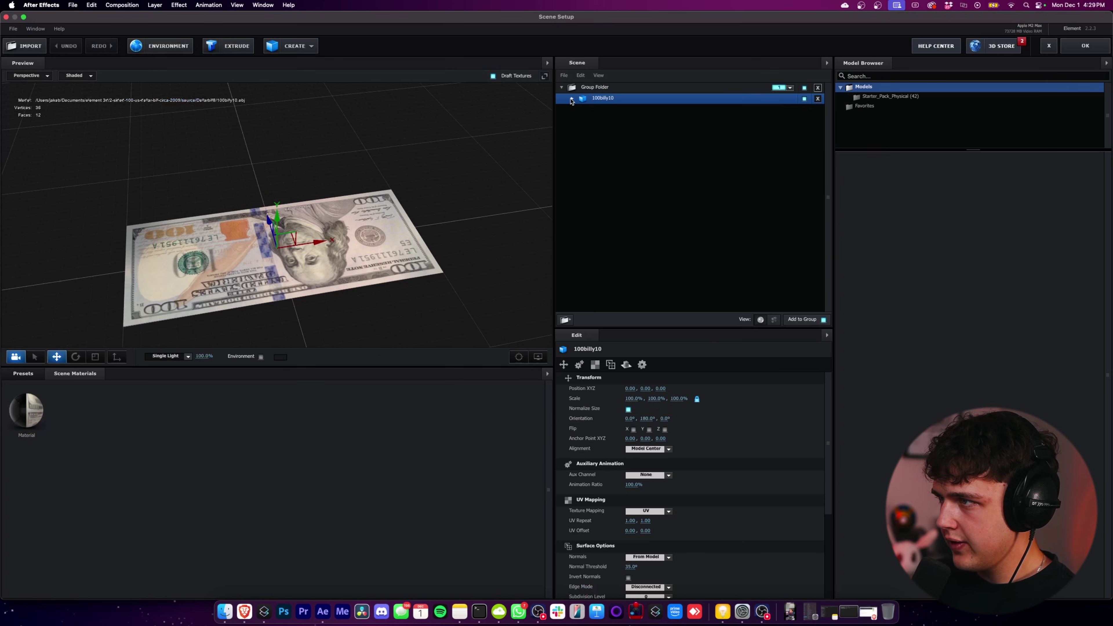
pyautogui.click(610, 110)
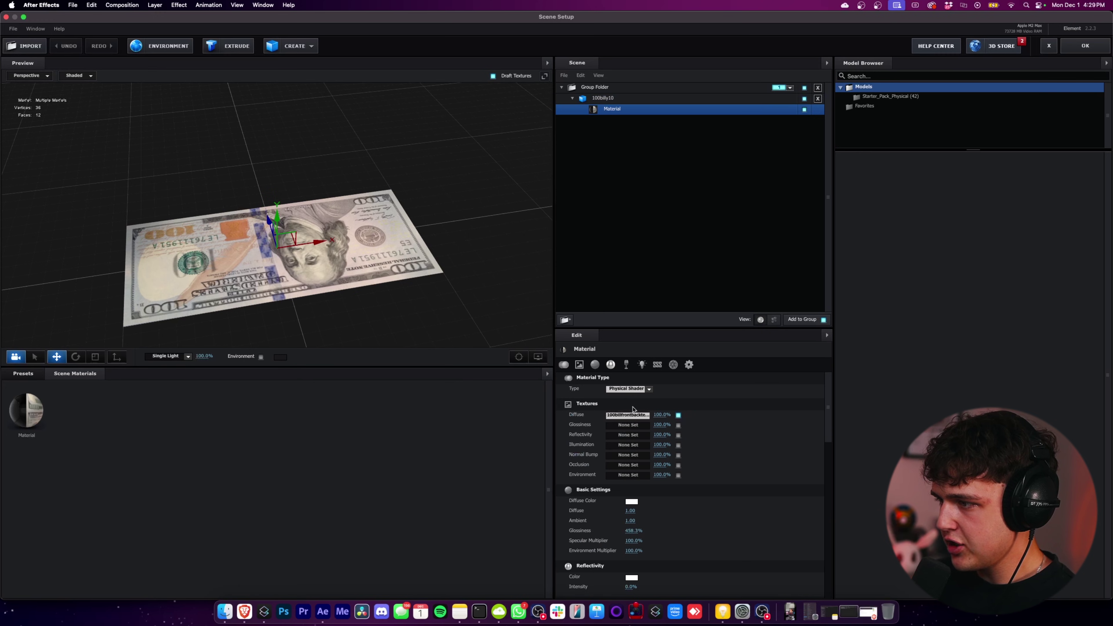
pyautogui.click(629, 475)
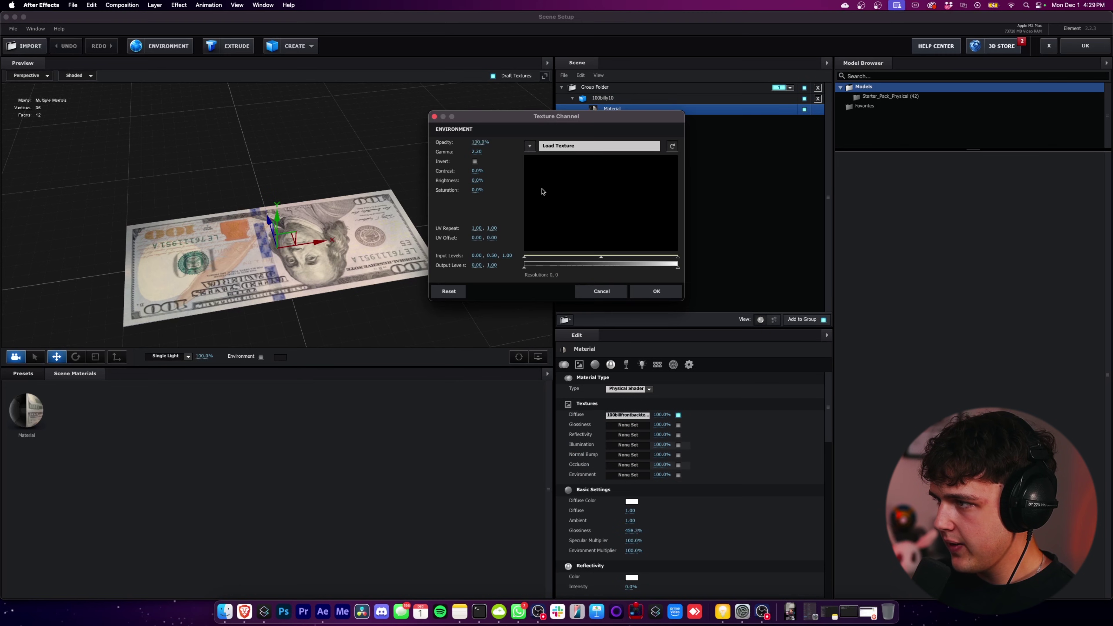
pyautogui.click(530, 146)
pyautogui.click(565, 160)
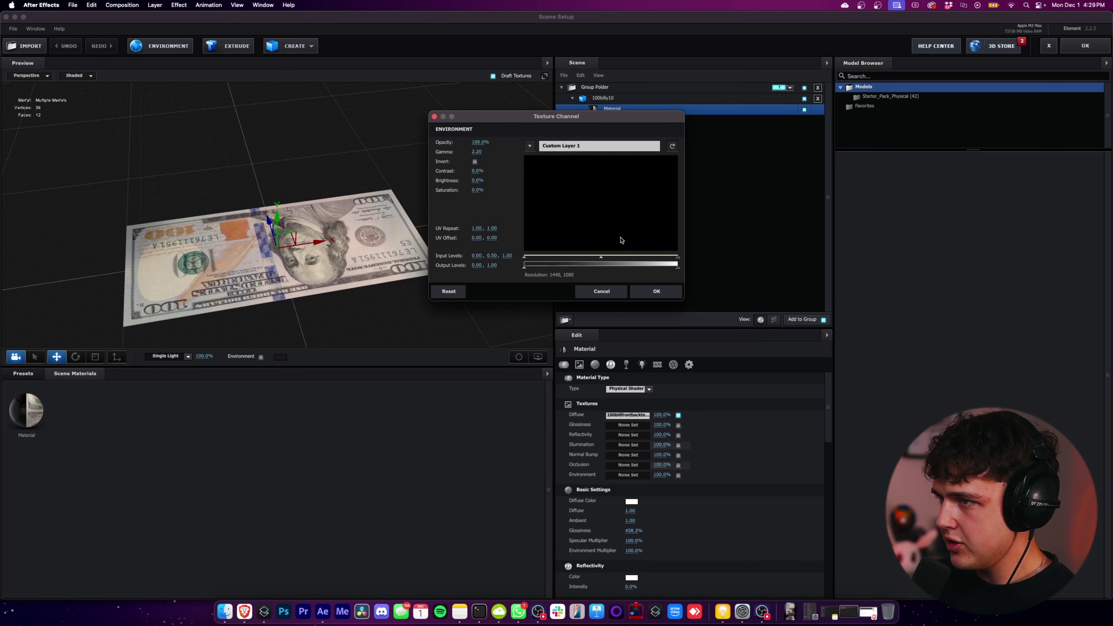
pyautogui.click(656, 292)
pyautogui.click(1085, 45)
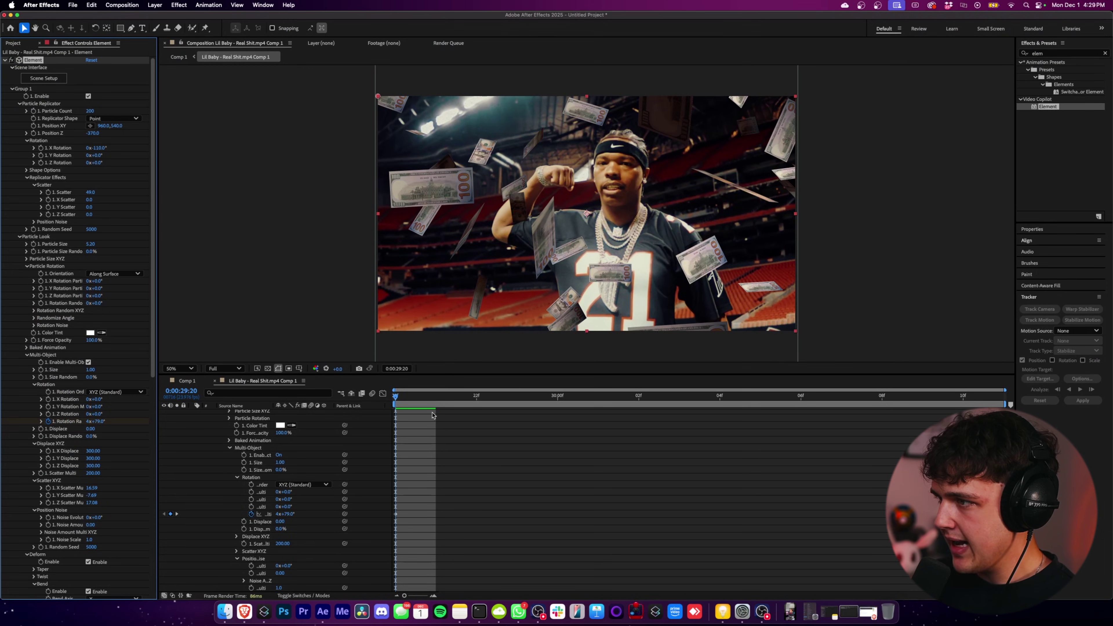
pyautogui.moveTo(414, 397); pyautogui.dragTo(382, 393)
pyautogui.press('space')
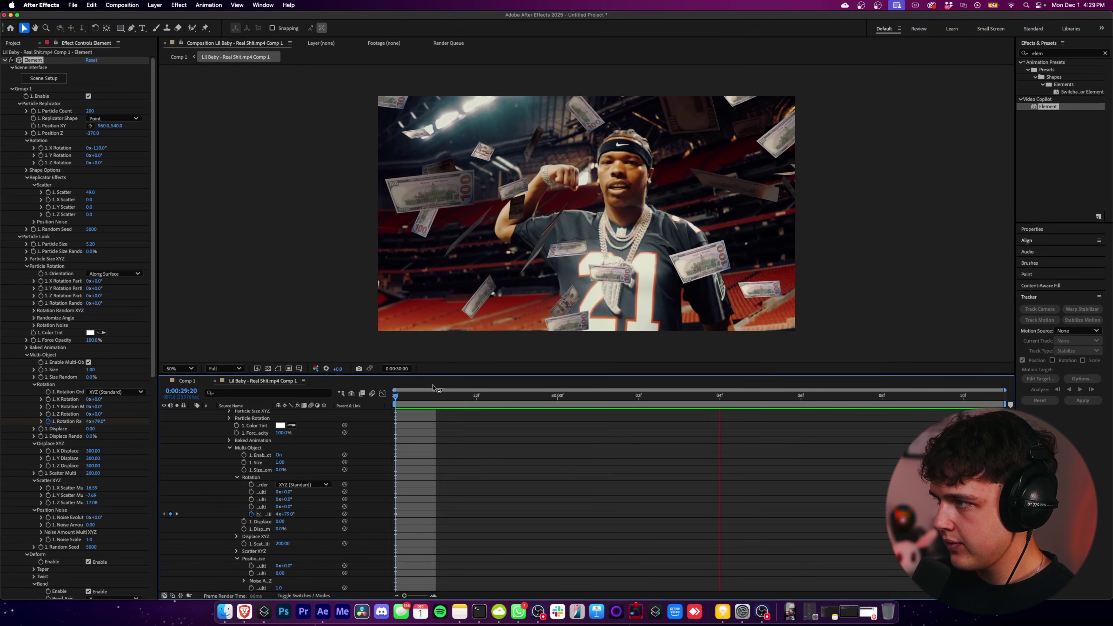
pyautogui.press('space')
# Apply Gaussian Blur to the Element layer and keyframe its Blurriness at 10.6 at 0:00:29:20
pyautogui.click(1062, 55)
pyautogui.write('blur')
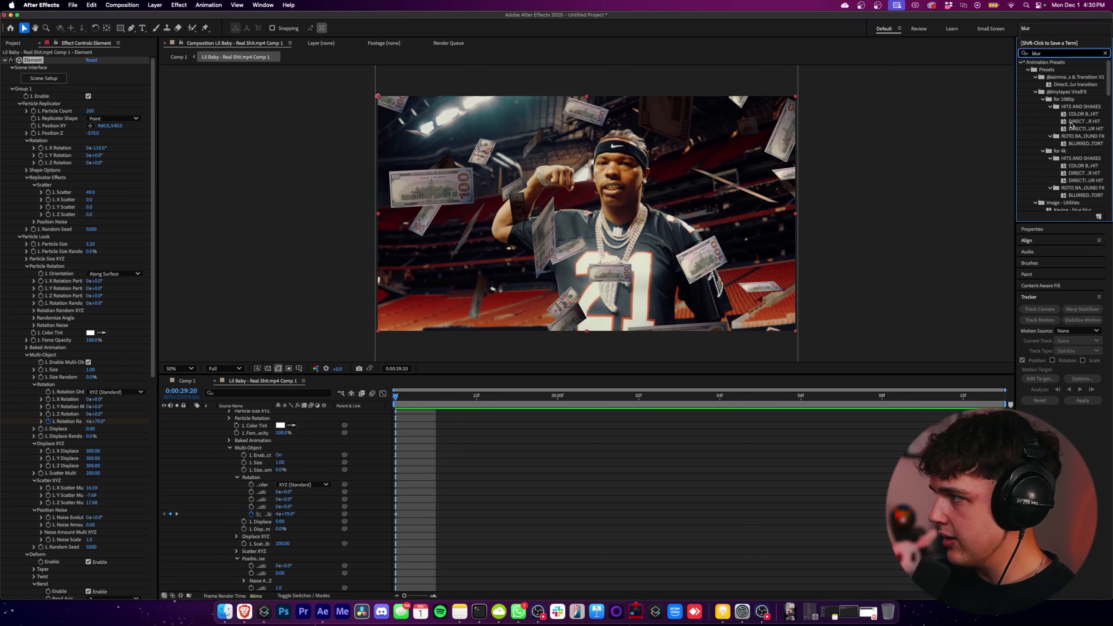
pyautogui.scroll(-10, 1072, 130)
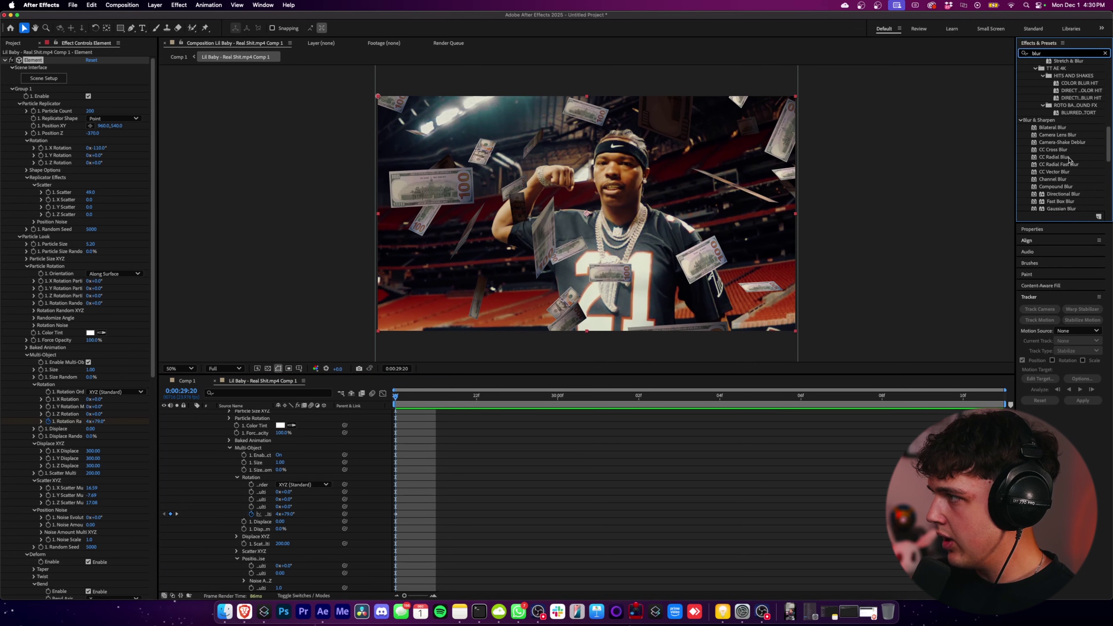
pyautogui.scroll(-1, 1072, 162)
pyautogui.moveTo(1062, 204); pyautogui.dragTo(207, 456)
pyautogui.scroll(-5, 139, 458)
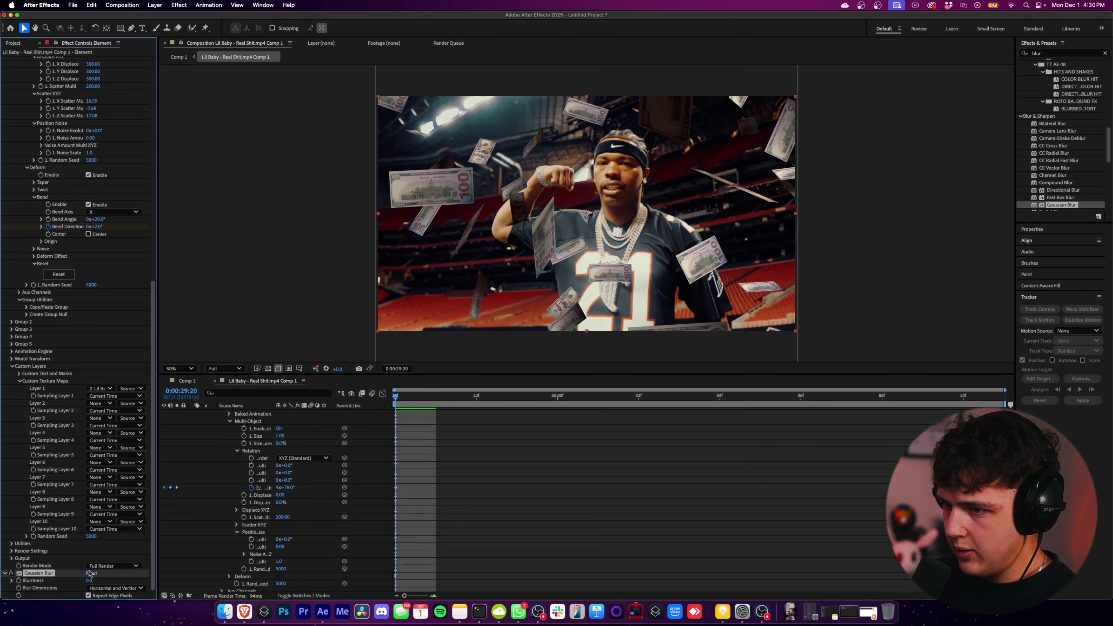
pyautogui.moveTo(109, 582); pyautogui.dragTo(83, 577)
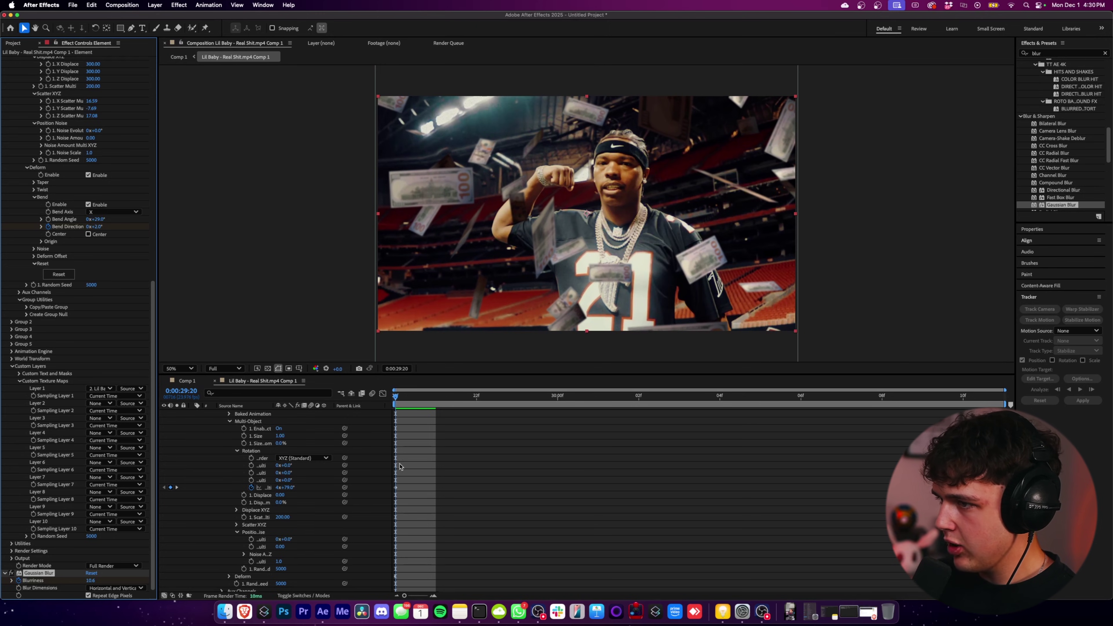
# Apply Gaussian Blur to the Lil Baby - Real Shit.mp4 layer and keyframe its Blurriness at 0 at 0:00:29:20
pyautogui.scroll(5, 242, 439)
pyautogui.click(193, 414)
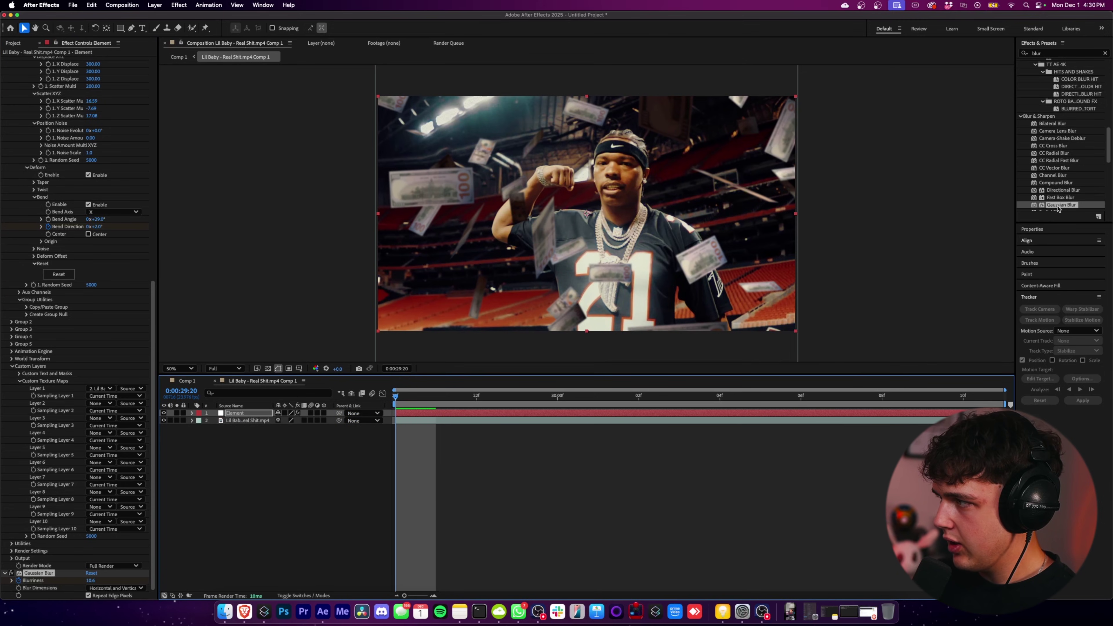
pyautogui.moveTo(1057, 205); pyautogui.dragTo(272, 420)
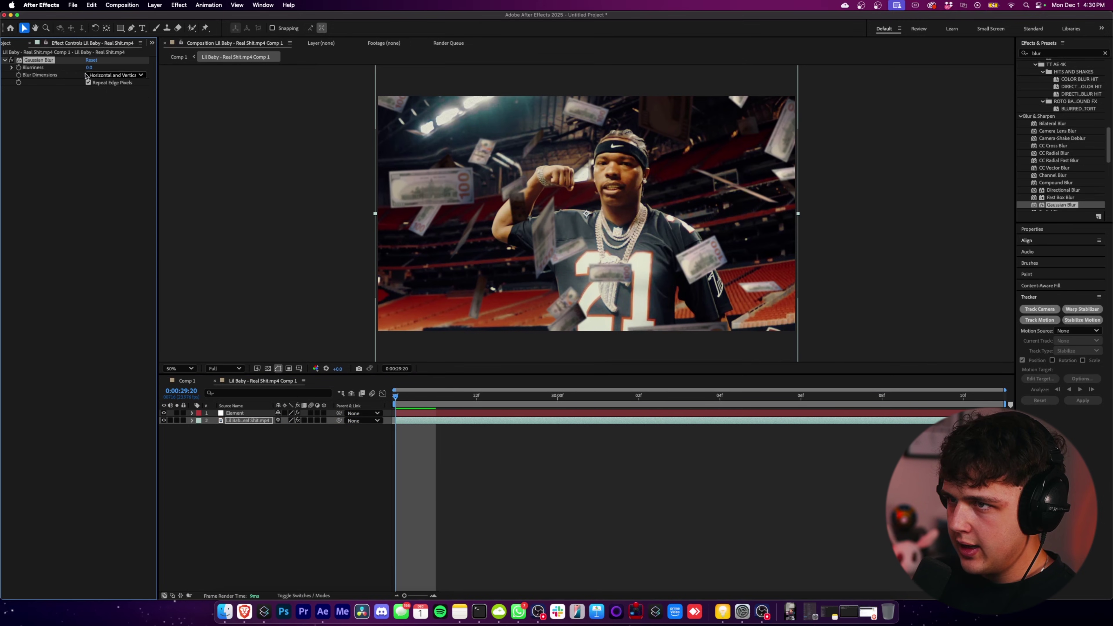
# Reveal the layers' keyframes and set the Element layer's Gaussian Blur Blurriness to 0 at 0:00:30:04
pyautogui.click(257, 414)
pyautogui.press('u')
pyautogui.moveTo(397, 397); pyautogui.dragTo(616, 404)
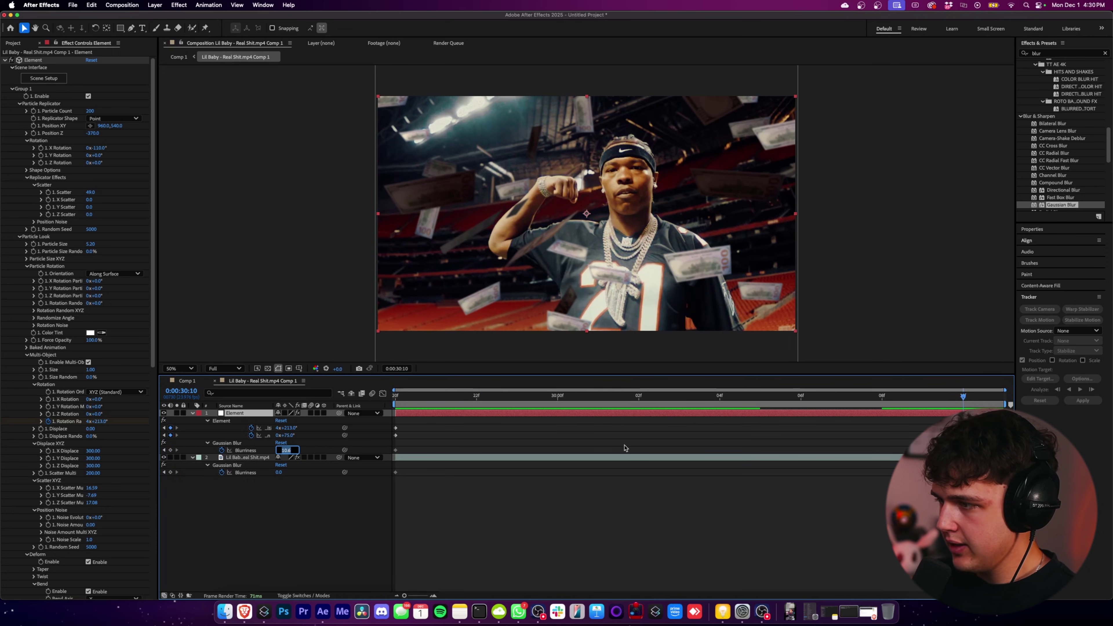
pyautogui.click(750, 398)
pyautogui.click(281, 451)
pyautogui.write('0')
pyautogui.press('Return')
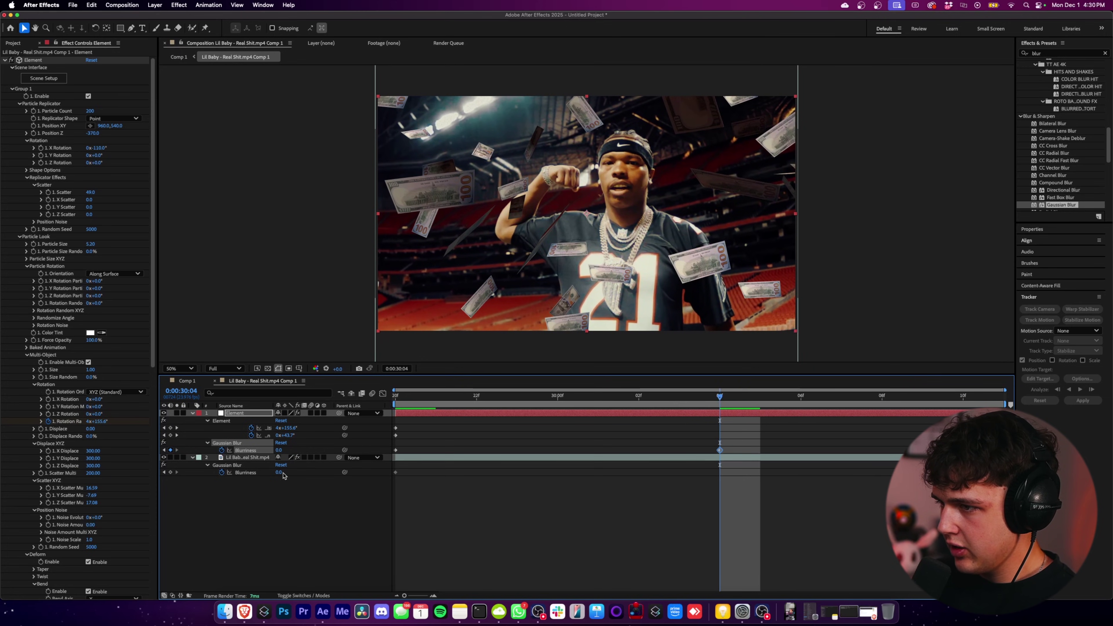
# Raise the footage layer's Gaussian Blur Blurriness at 0:00:30:04 and preview the focus shift from the footage to the bills
pyautogui.moveTo(283, 473); pyautogui.dragTo(288, 473)
pyautogui.press('space')
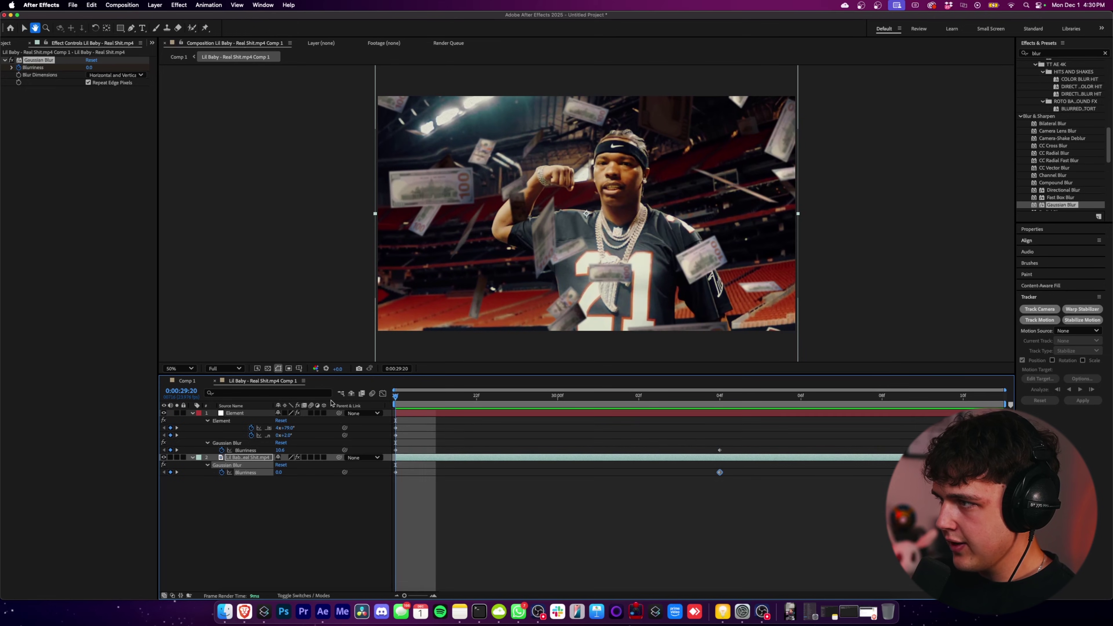
pyautogui.press('v')
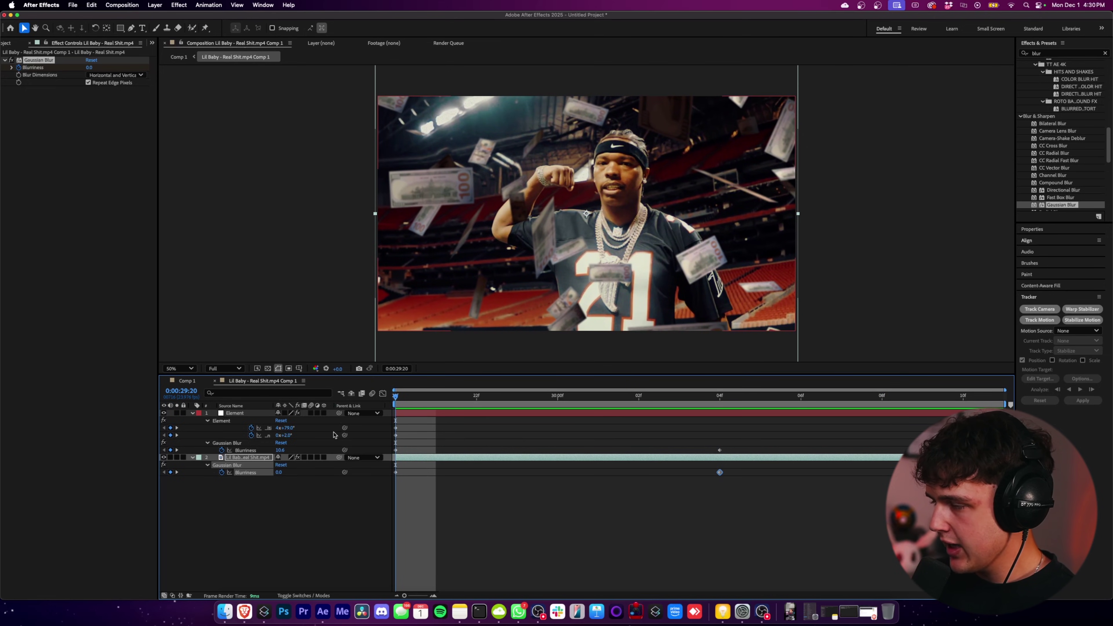
pyautogui.press('space')
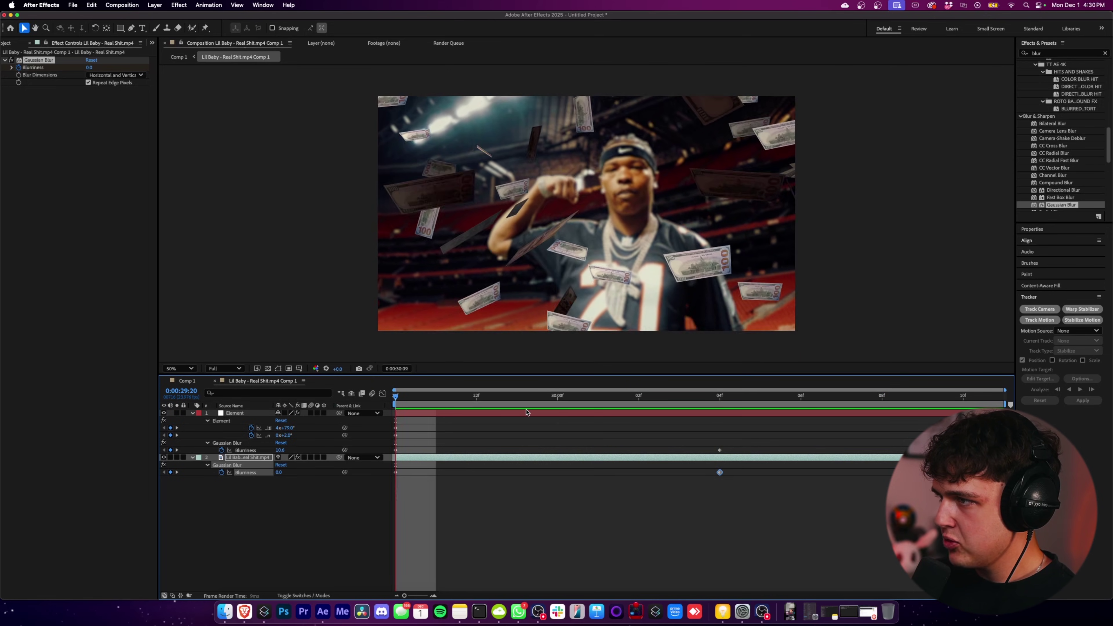